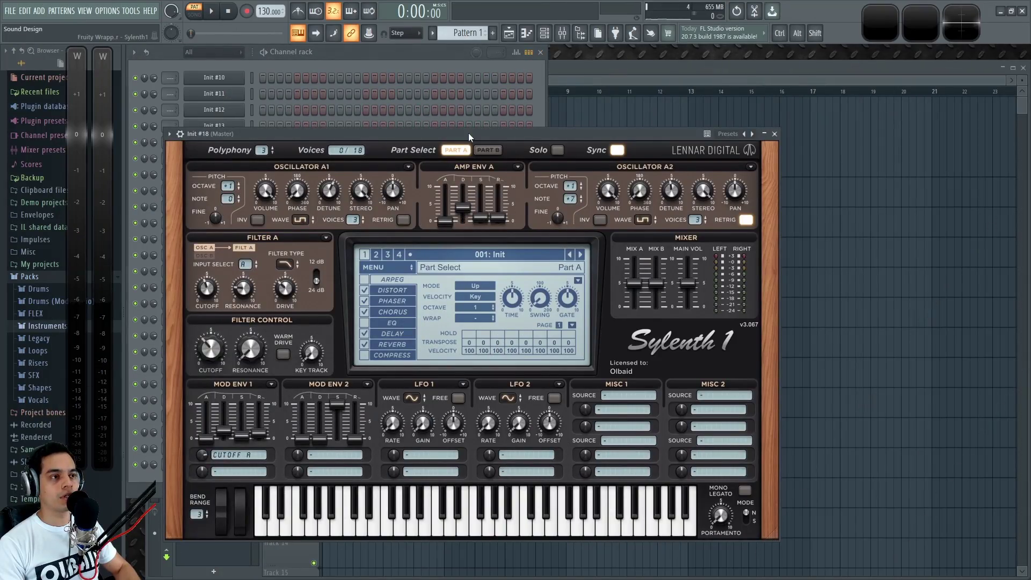
Bring the channel rack into view and close the Init #18 synth window
drag(469, 133, 510, 95)
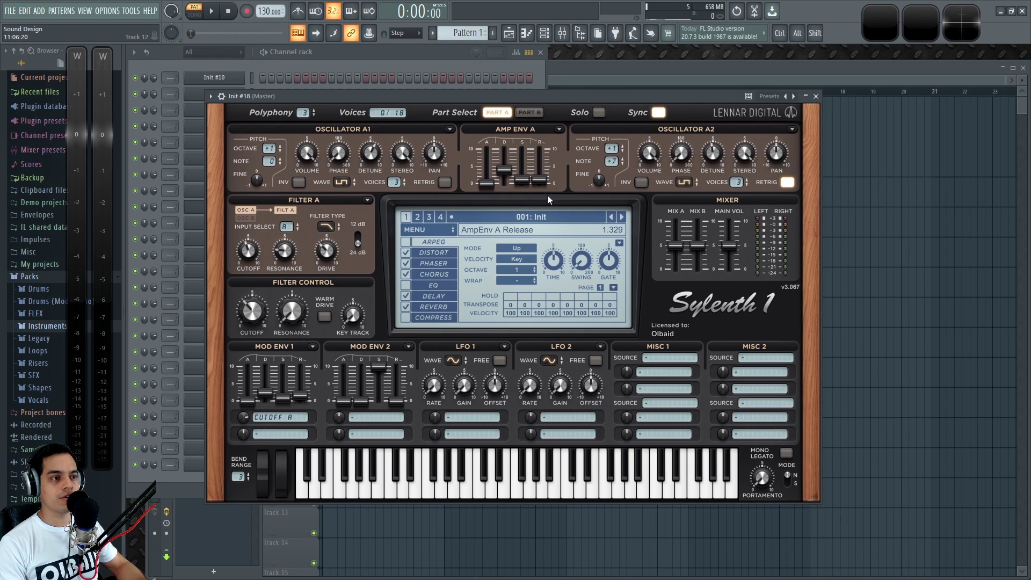
drag(477, 95, 534, 133)
click(365, 52)
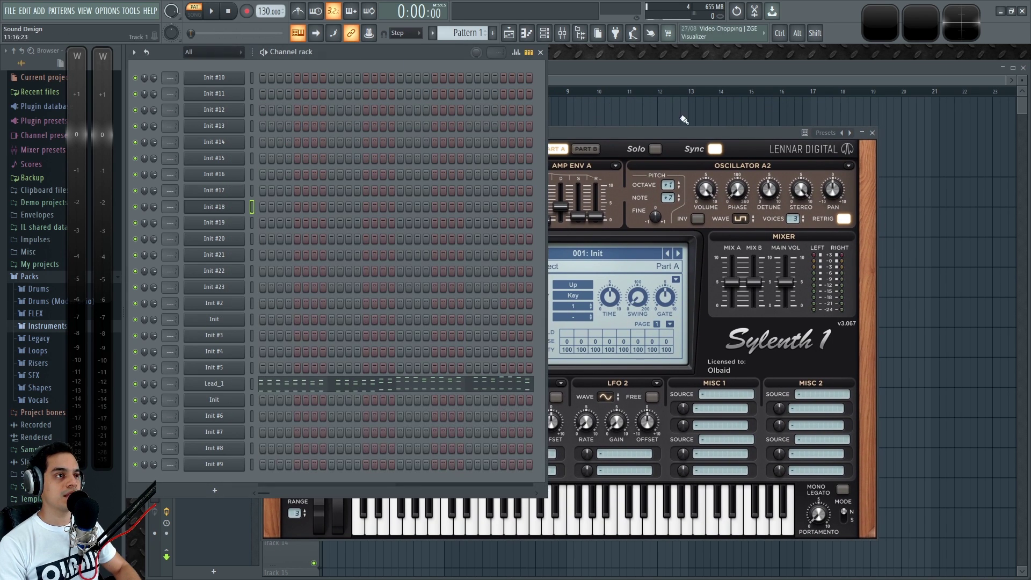
click(872, 134)
Open the Lead_1 channel's Sylenth1 and play back its pattern to hear the sound, ending with playback stopped
click(213, 384)
drag(436, 141, 539, 116)
key(space)
mouse_move(312, 324)
mouse_down()
mouse_move(327, 252)
mouse_move(308, 321)
mouse_up()
key(space)
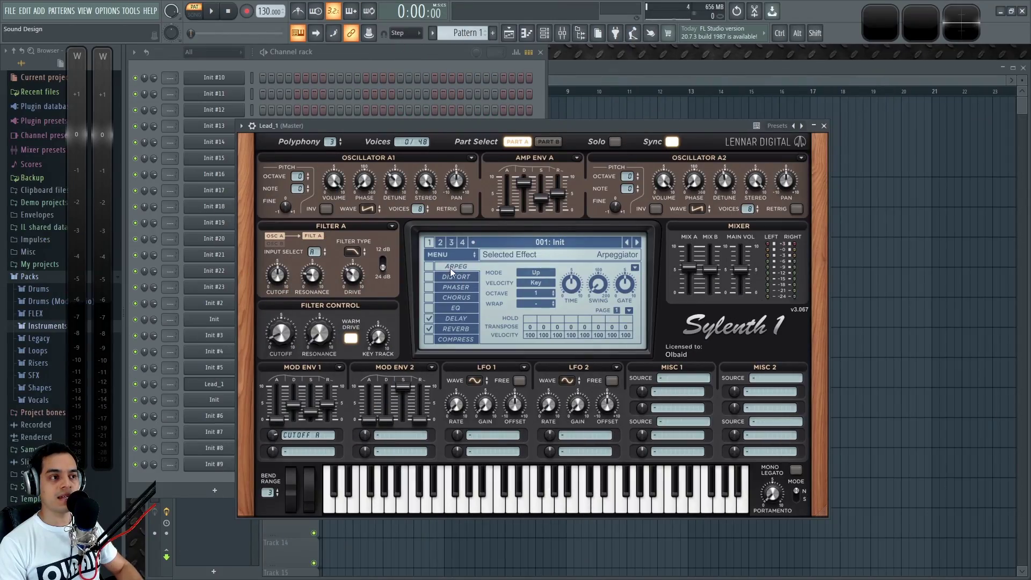
Examine Sylenth1's preset list and go through its numbered slots 2, 3 and 4, returning to slot 1
click(531, 243)
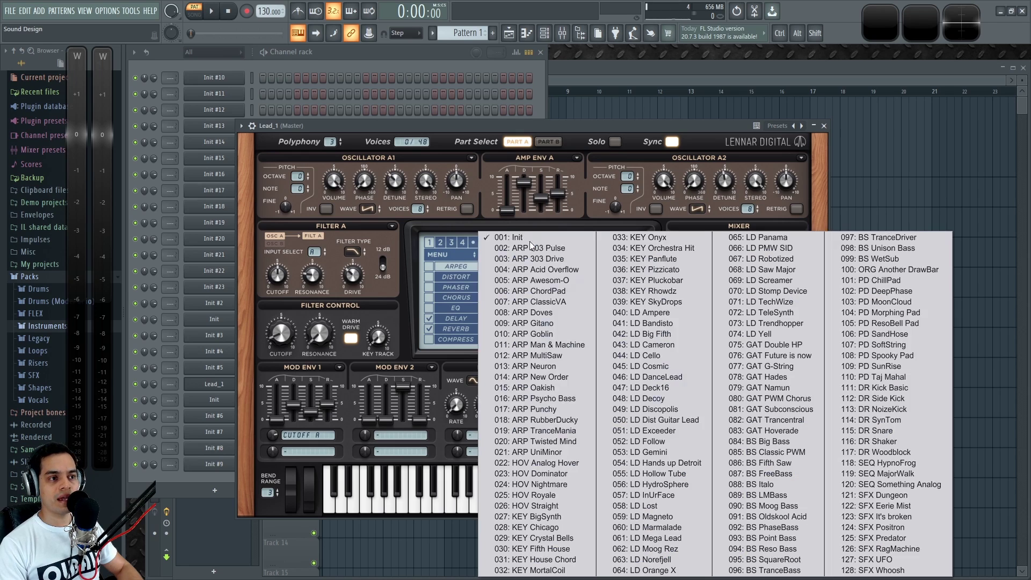
click(575, 199)
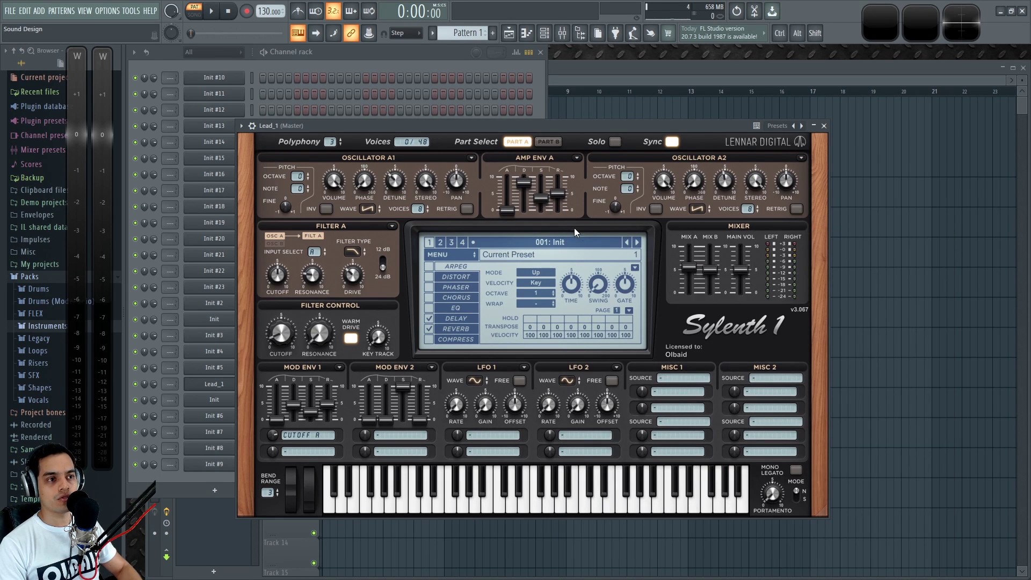
click(558, 243)
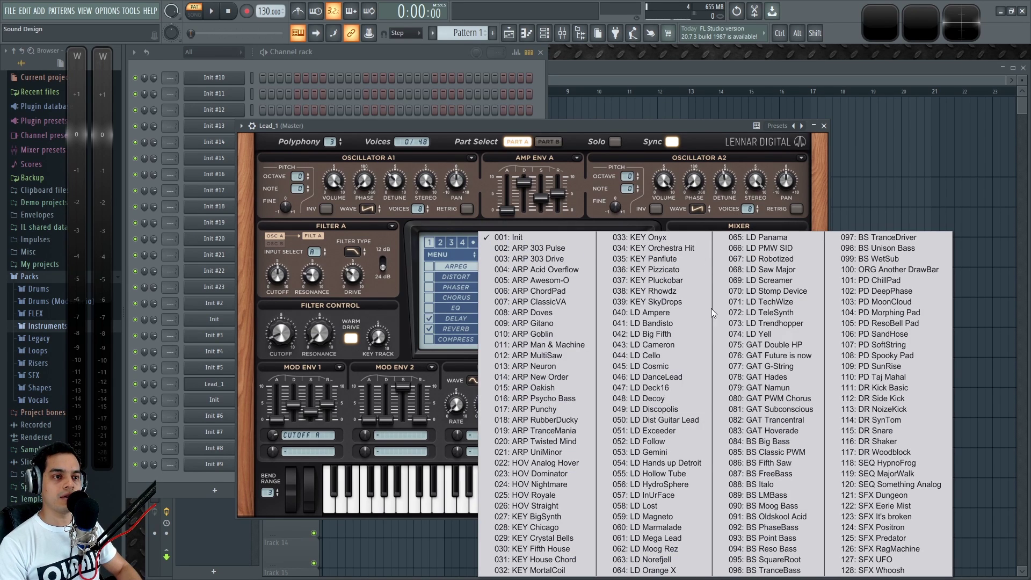
click(545, 124)
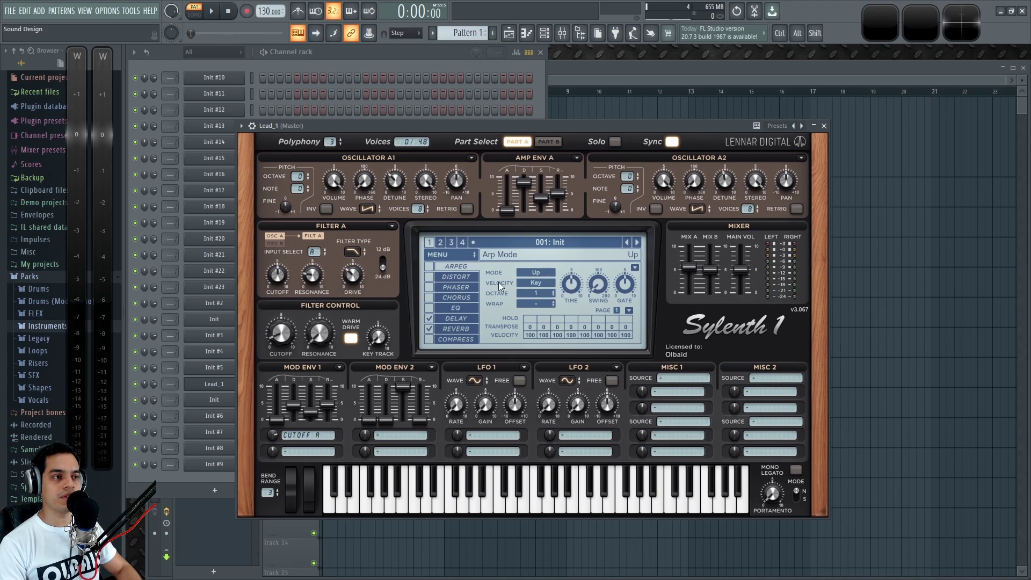
click(440, 242)
click(452, 242)
click(462, 242)
click(433, 240)
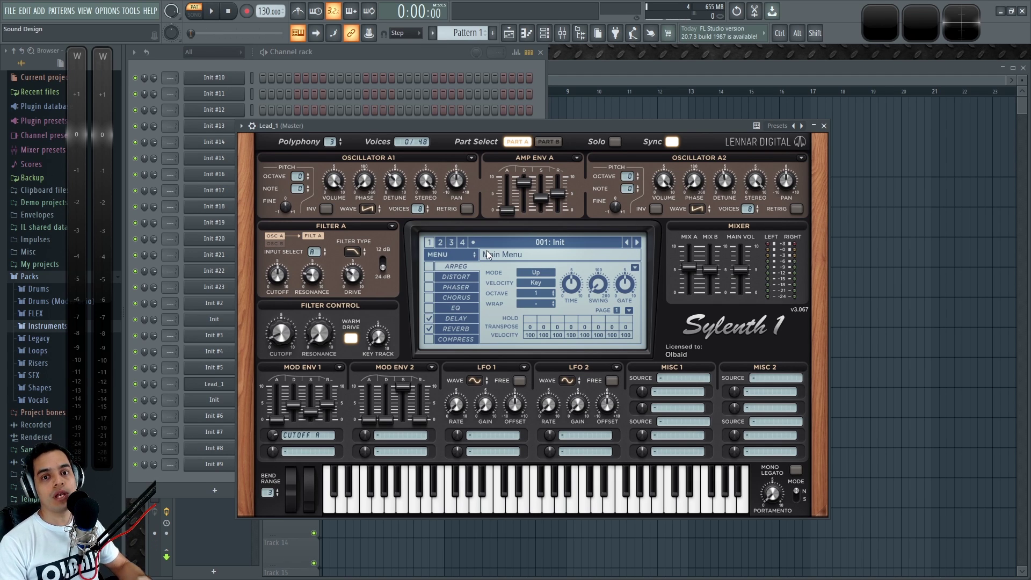
click(456, 254)
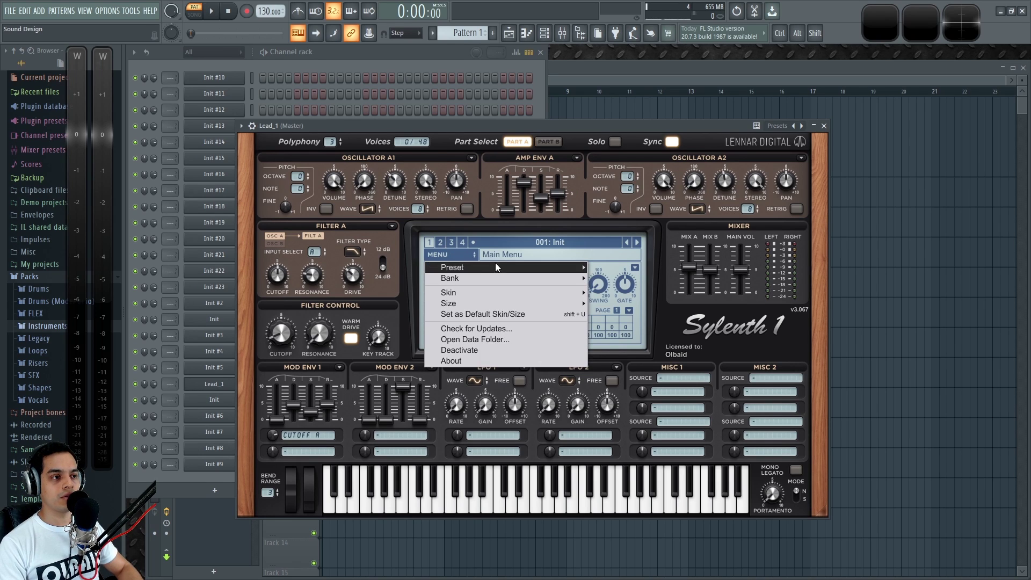
mouse_move(507, 270)
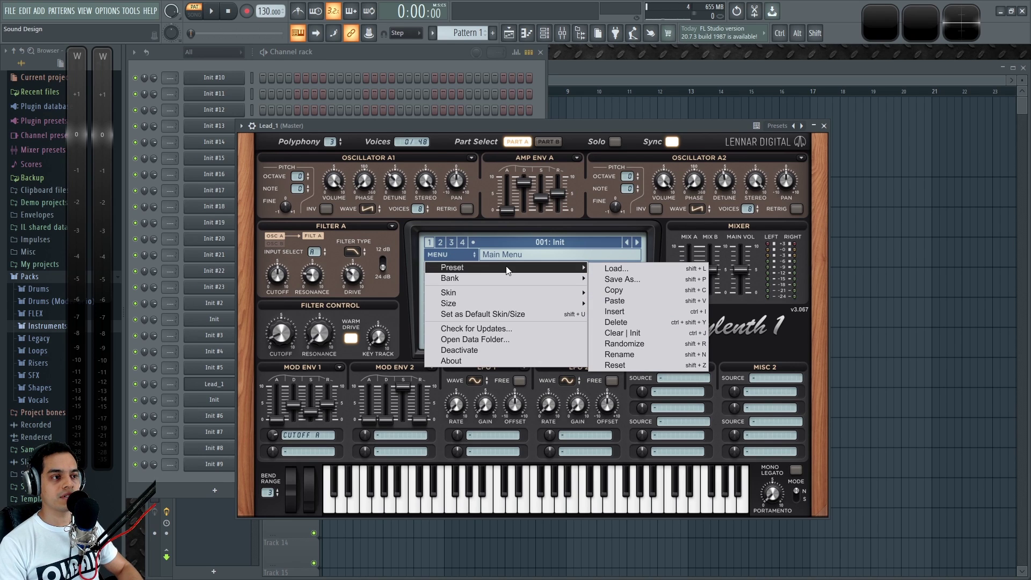
click(622, 279)
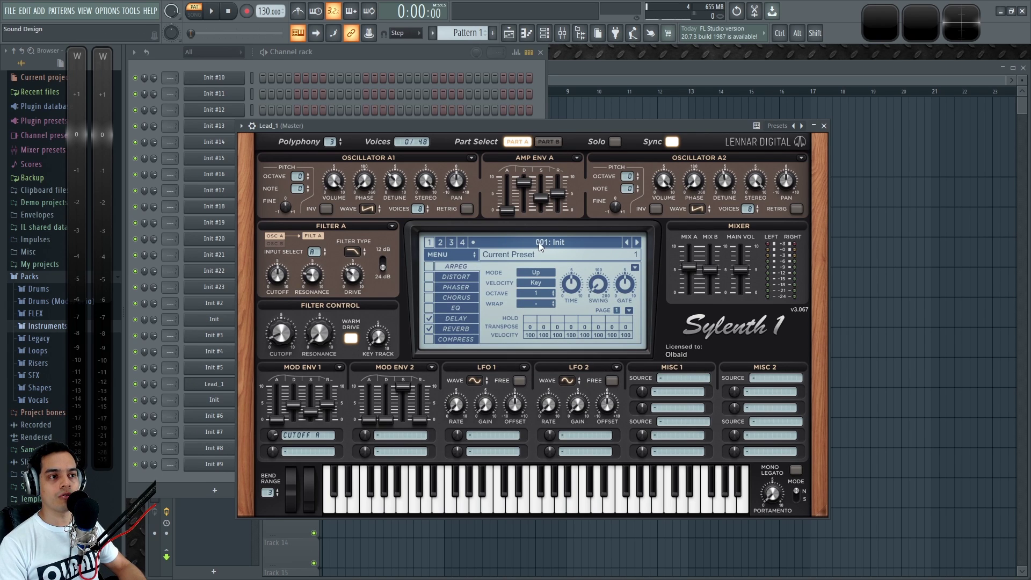
Rename the current Sylenth1 preset as Lead Olbaid
click(451, 256)
mouse_move(452, 267)
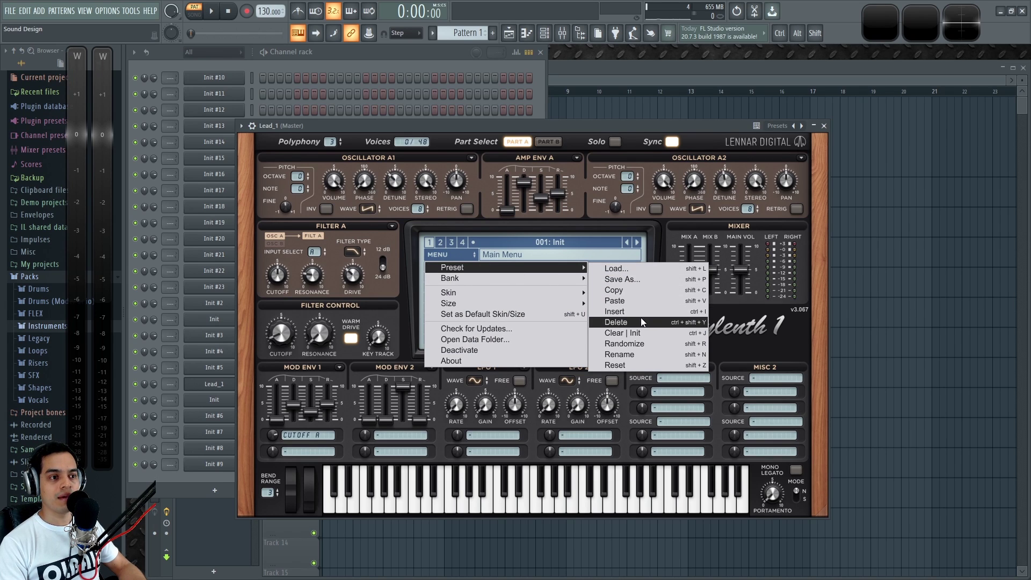
click(652, 355)
text(L)
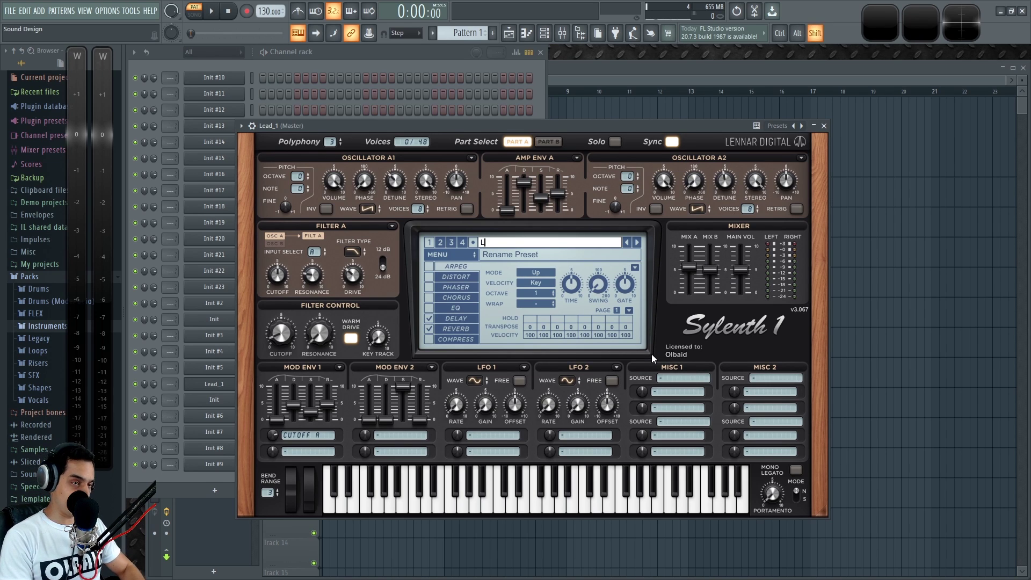
text(Ead Olbaid)
key(Return)
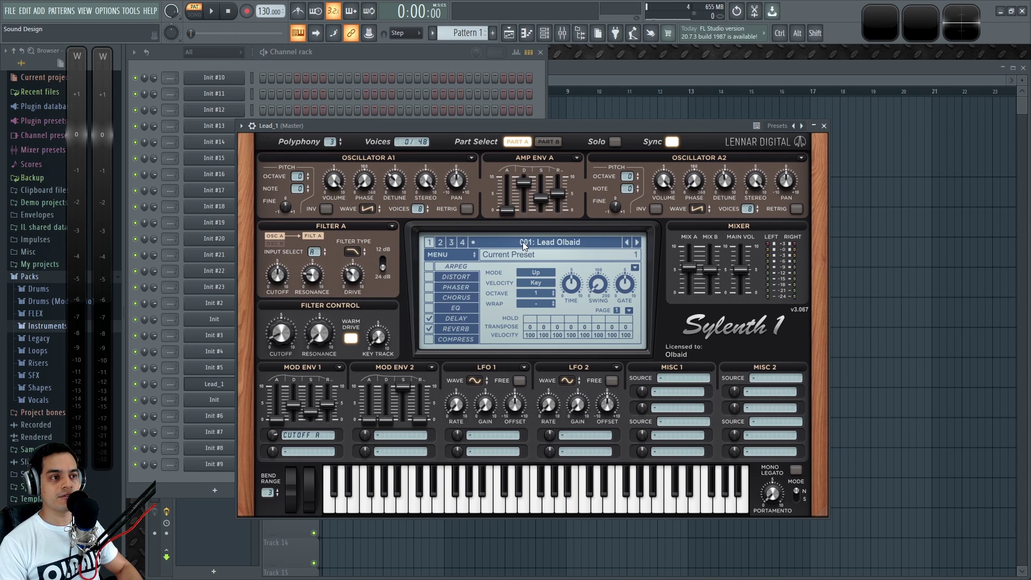
Save the preset as "Preset Lead Olbaid" in the Sylenth 1 folder on the desktop
click(441, 254)
mouse_move(499, 273)
click(623, 279)
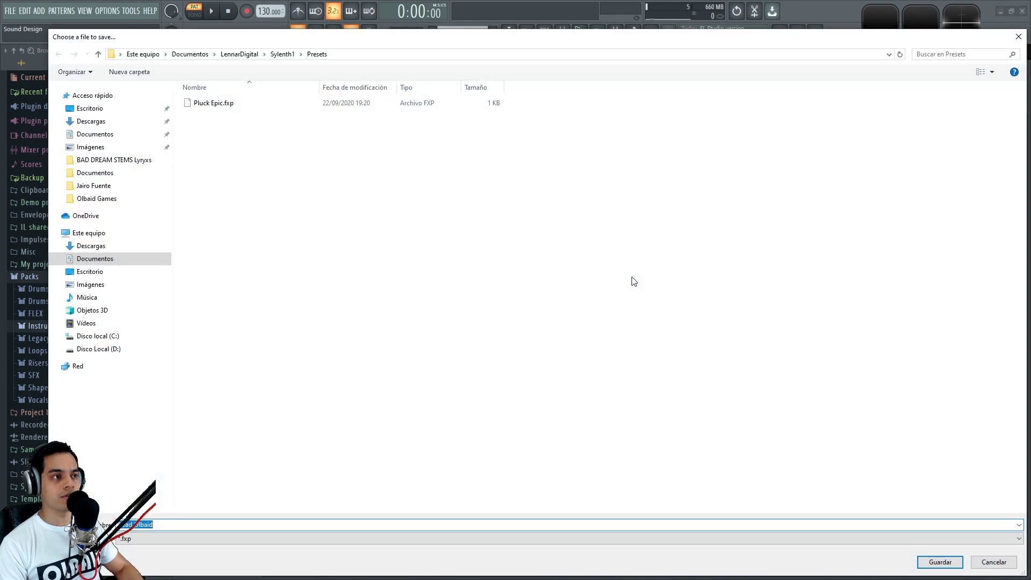
click(101, 109)
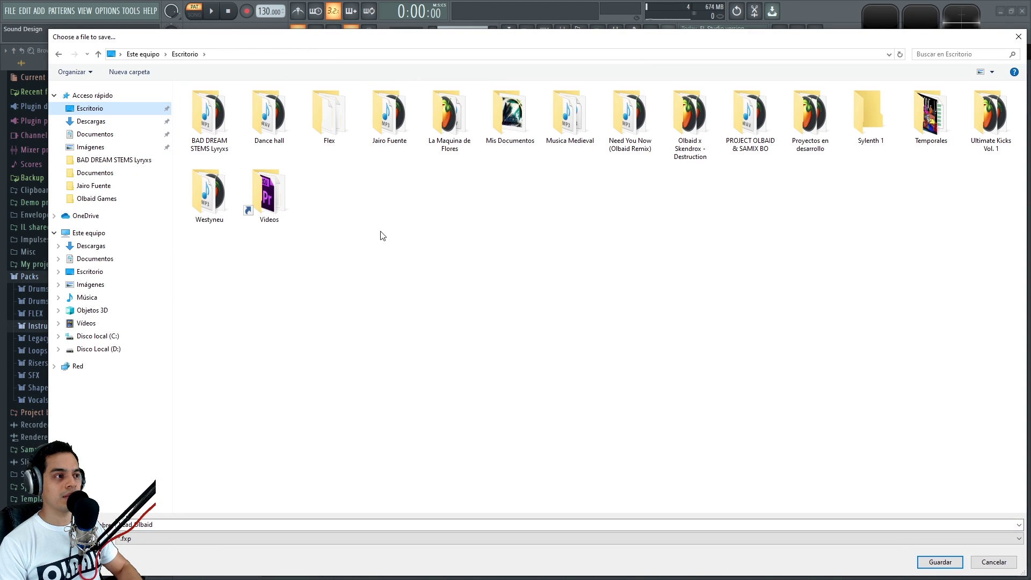
double_click(865, 124)
click(141, 525)
click(171, 525)
click(171, 525)
click(119, 526)
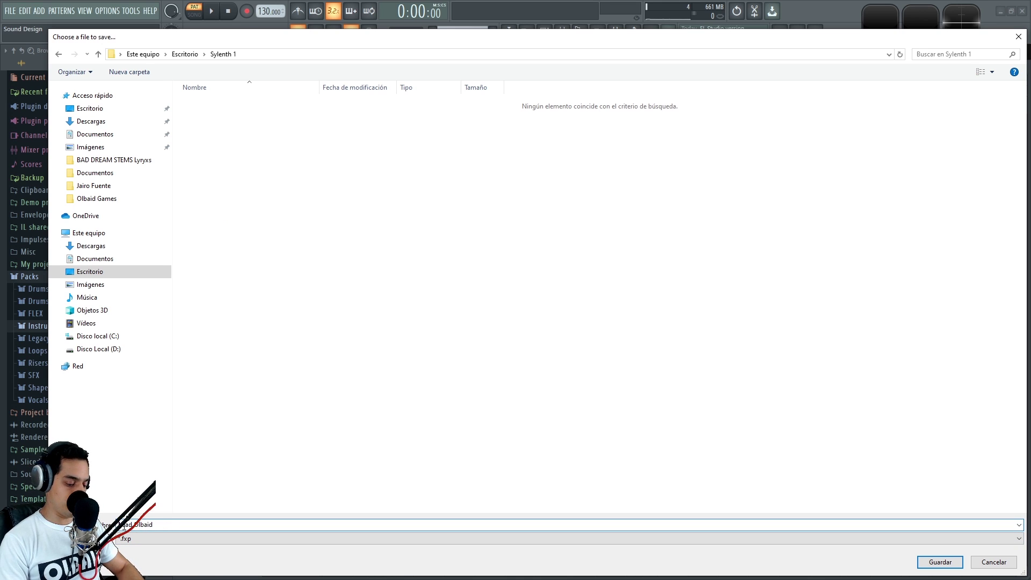
text(Preset)
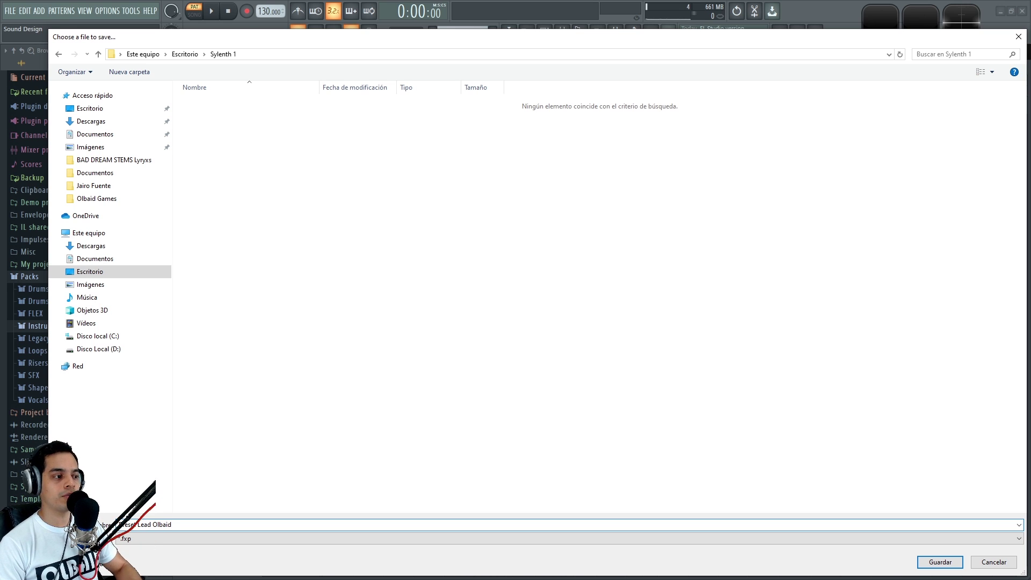
key(Return)
Switch to the File Explorer window of the Sylenth 1 folder and select Preset Lead Olbaid.fxp
key(super)
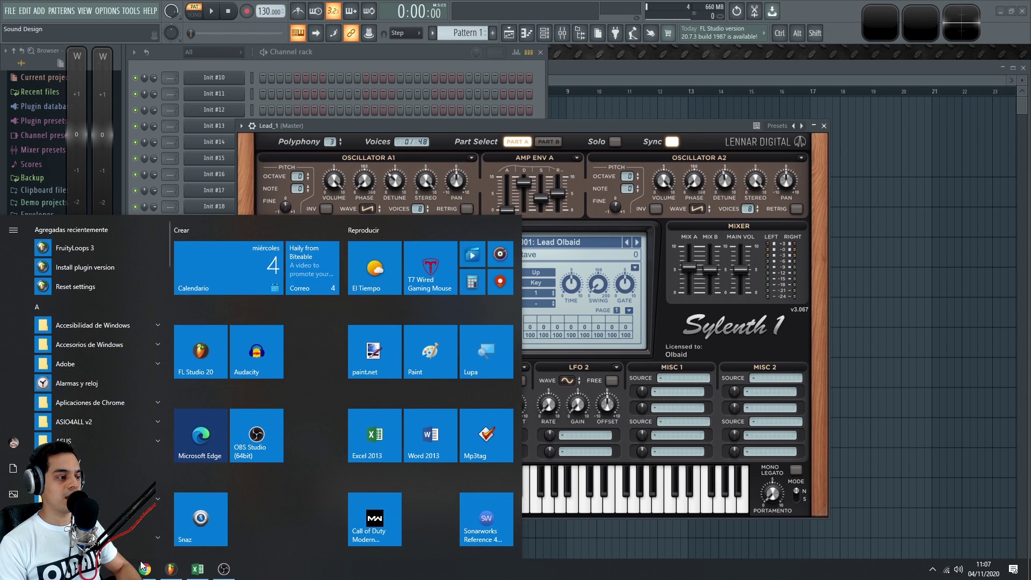
mouse_move(121, 567)
click(147, 525)
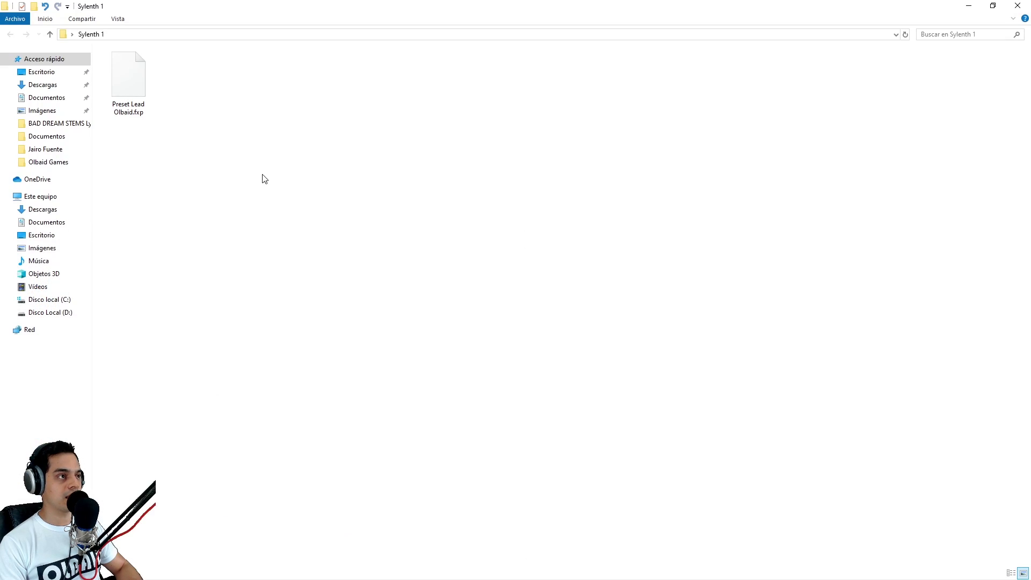
click(134, 89)
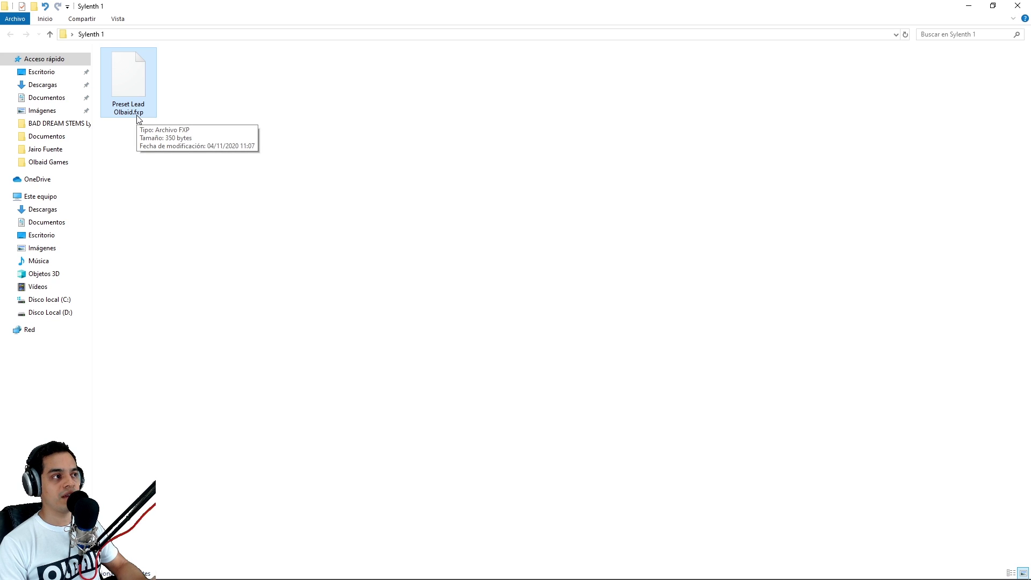
Try to load Preset Lead Olbaid.fxp as a new channel at the end of the channel rack and inspect that channel
drag(118, 76, 213, 478)
key(alt+Tab)
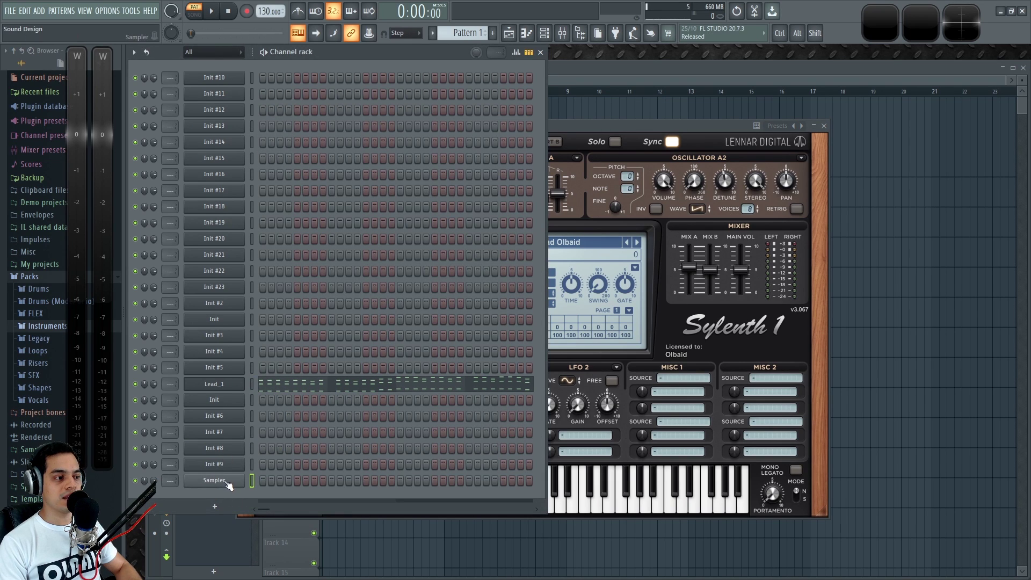
click(214, 479)
click(498, 171)
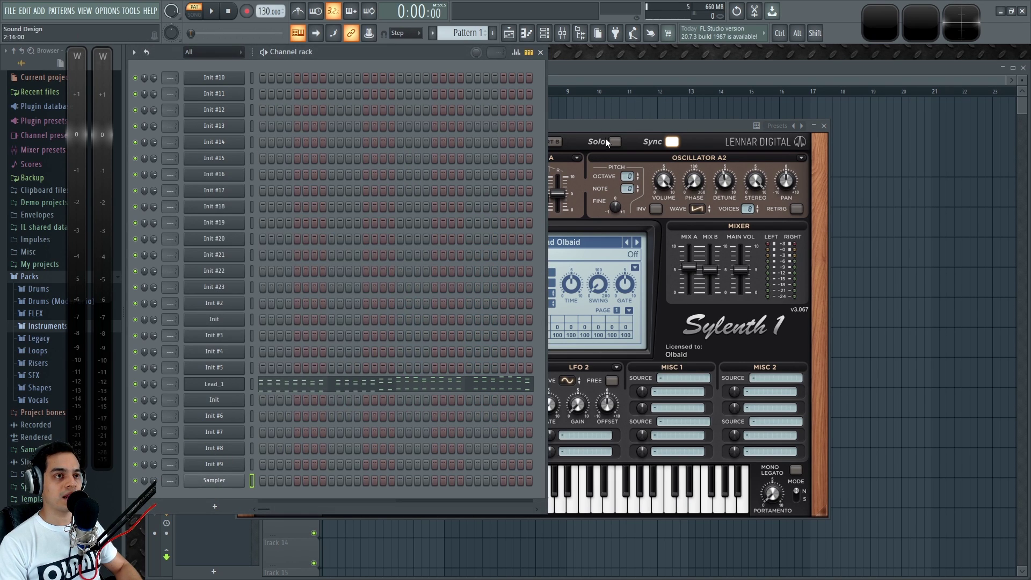
Insert a new Sylenth1 [64bit] channel above Init #10 and place its window clear of the lower screen area
click(604, 125)
click(403, 57)
right_click(243, 79)
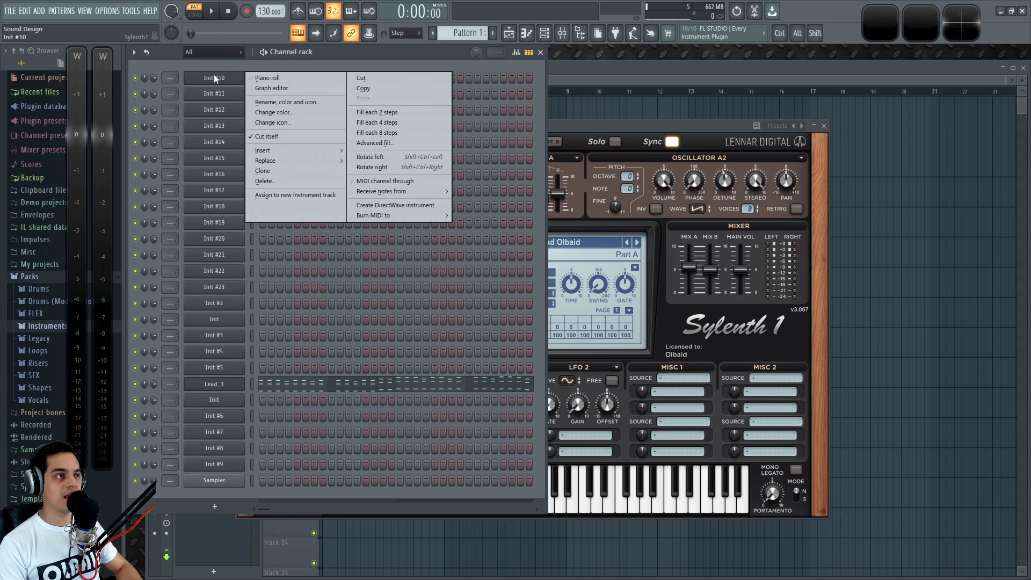
mouse_move(327, 147)
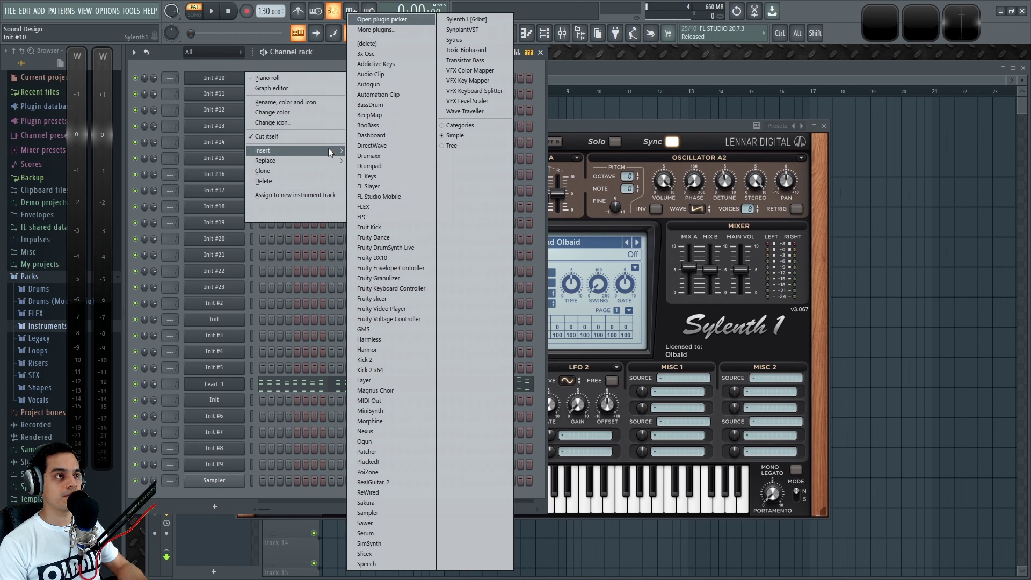
click(467, 19)
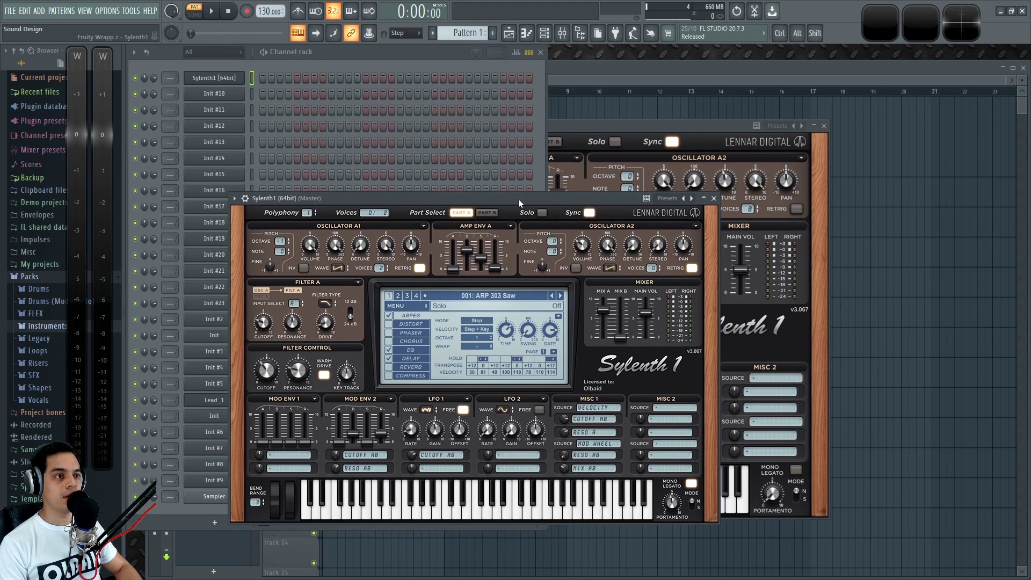
drag(491, 164, 491, 123)
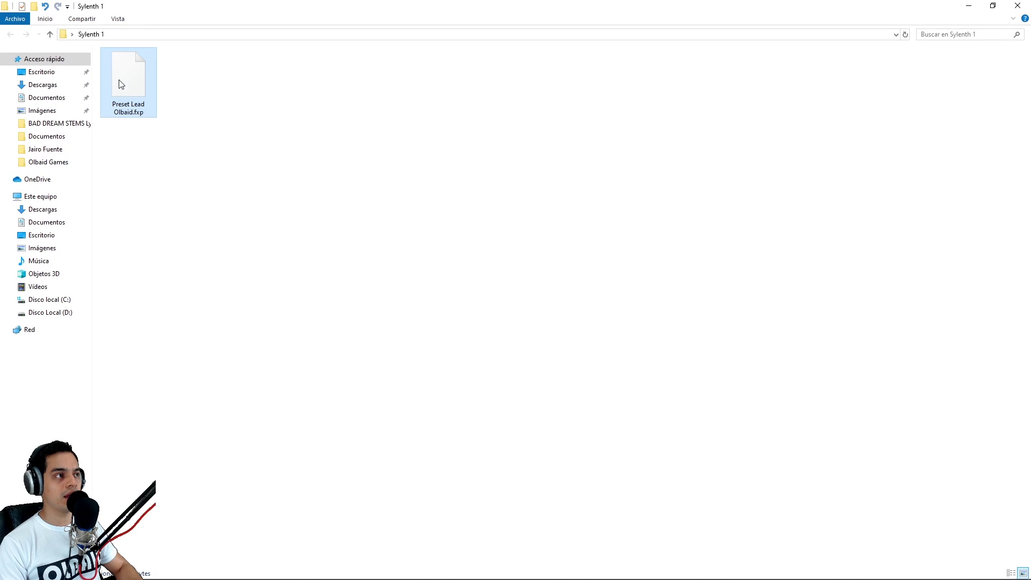
Load Preset Lead Olbaid.fxp from the Sylenth 1 folder into the new Sylenth1 instance and play a C5 test note
drag(121, 84, 395, 189)
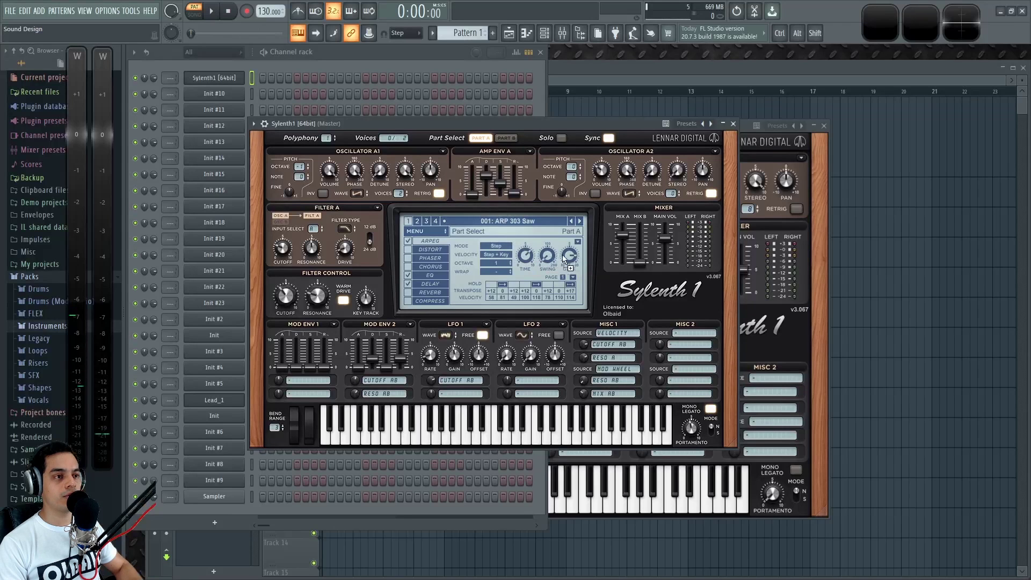
drag(441, 176, 441, 175)
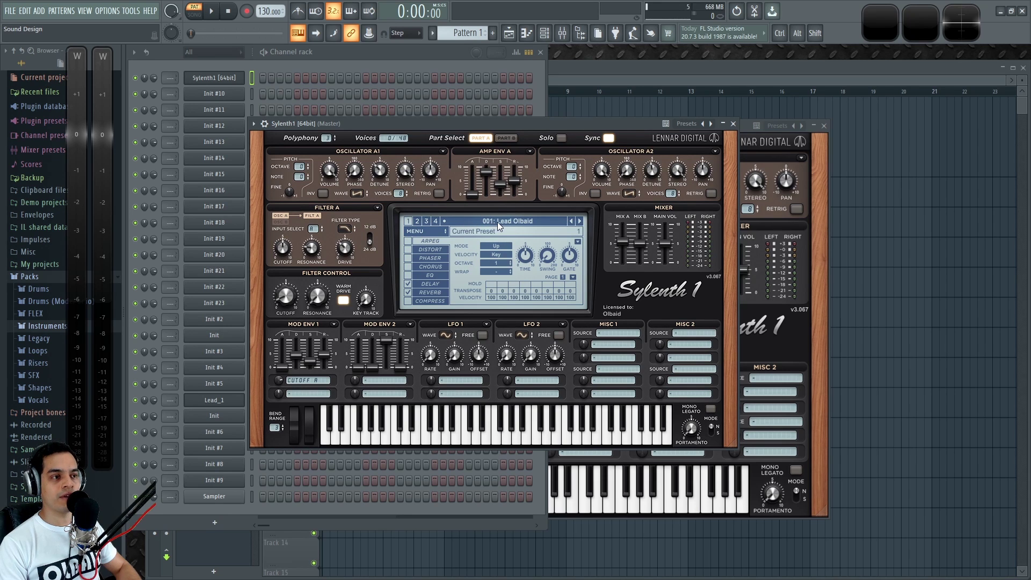
key(q)
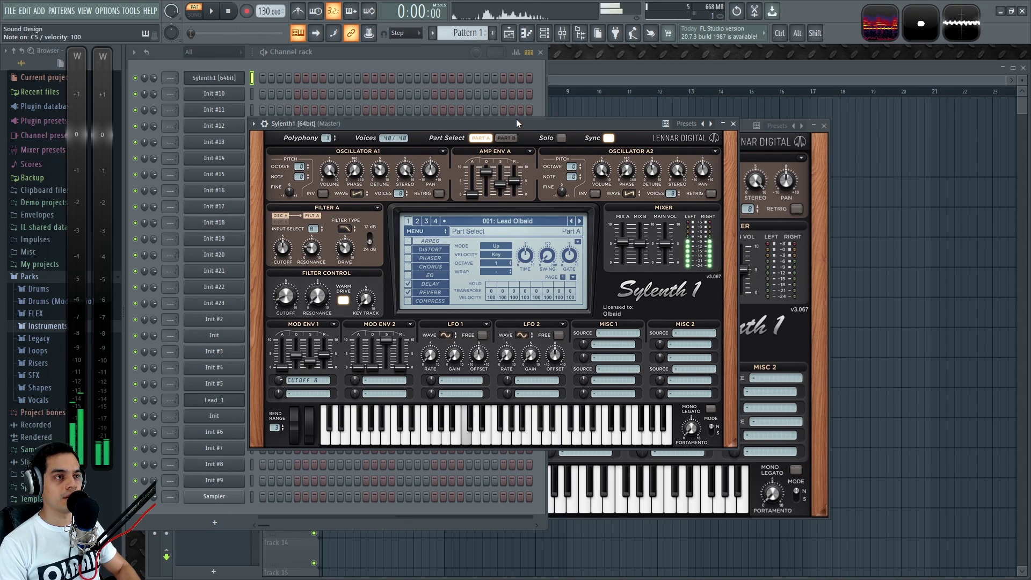
Check the new instance's preset list, then reposition and enlarge its Sylenth1 window
click(492, 221)
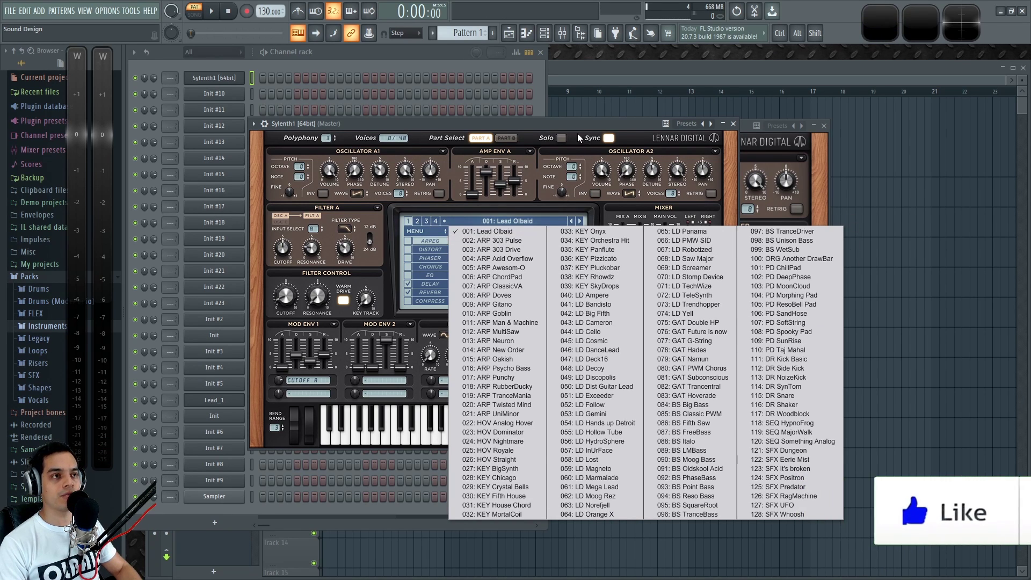
click(566, 124)
drag(487, 123, 416, 94)
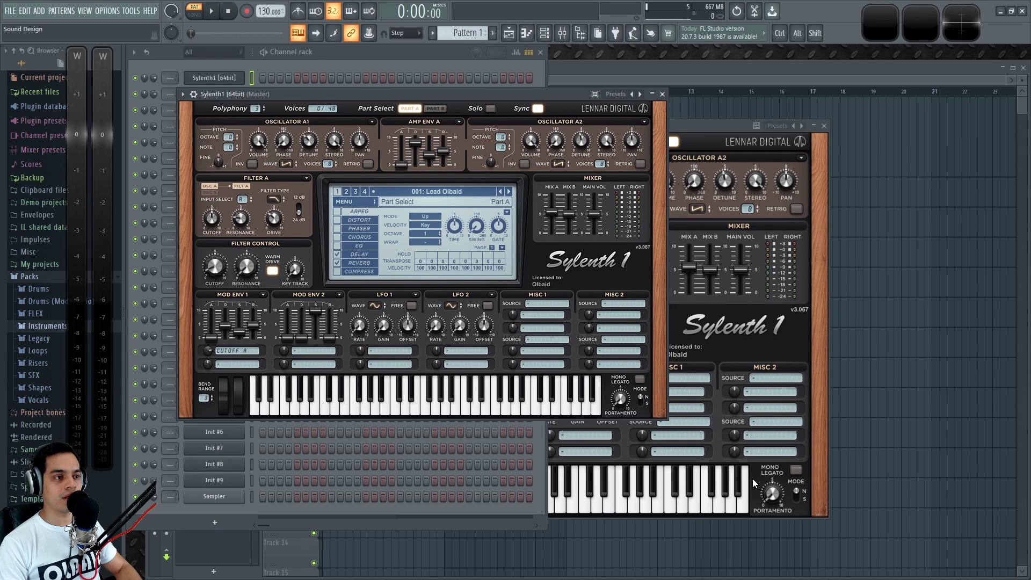
drag(664, 419, 802, 493)
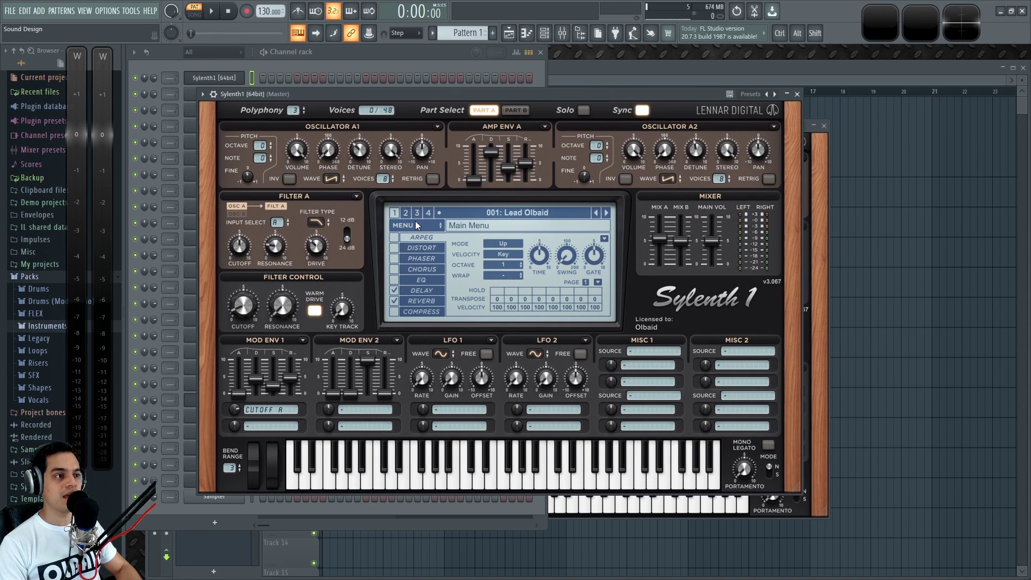
Clear all presets from the current Sylenth1 bank and confirm the deletion
click(406, 224)
mouse_move(431, 243)
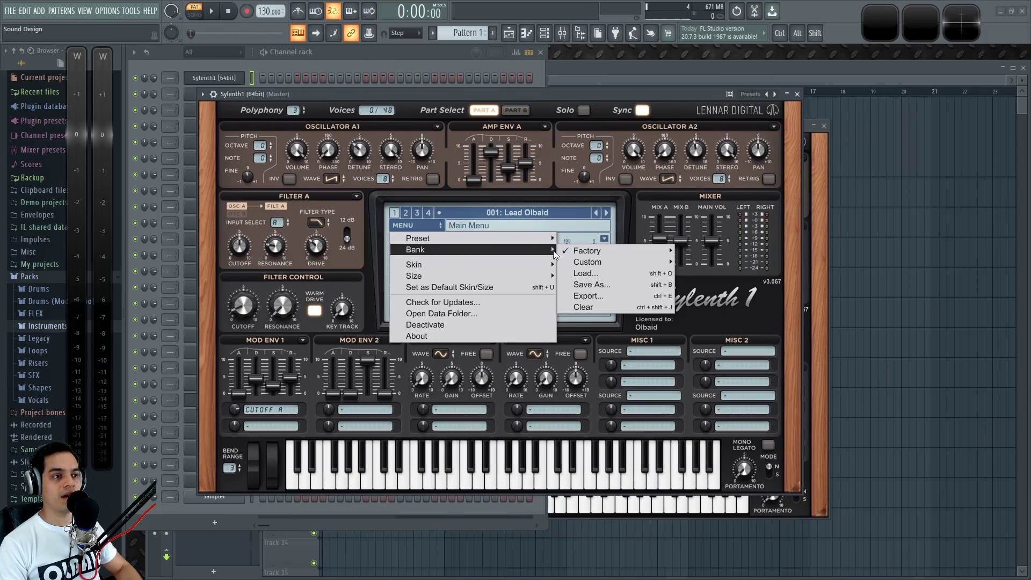
mouse_move(586, 253)
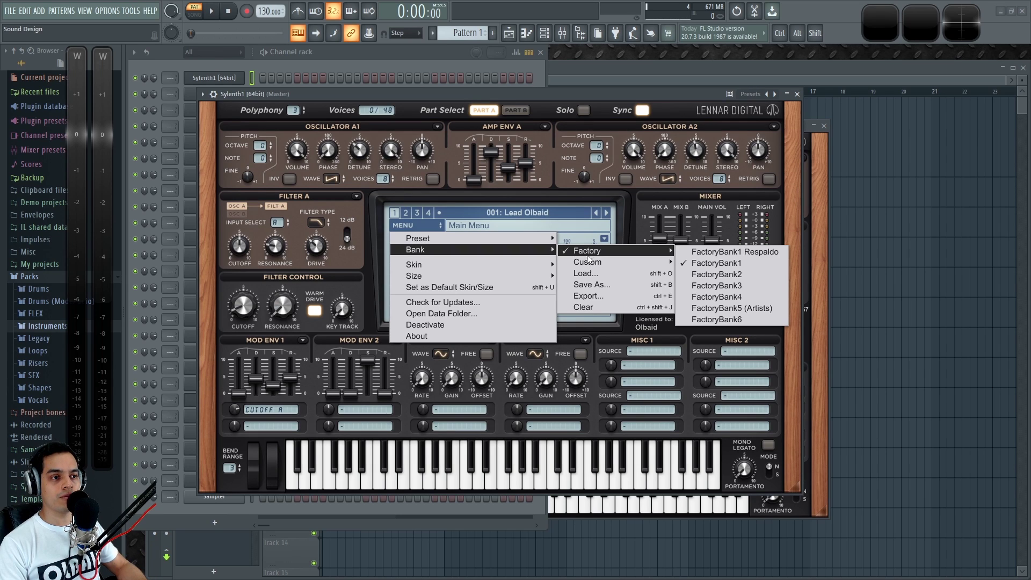
click(588, 308)
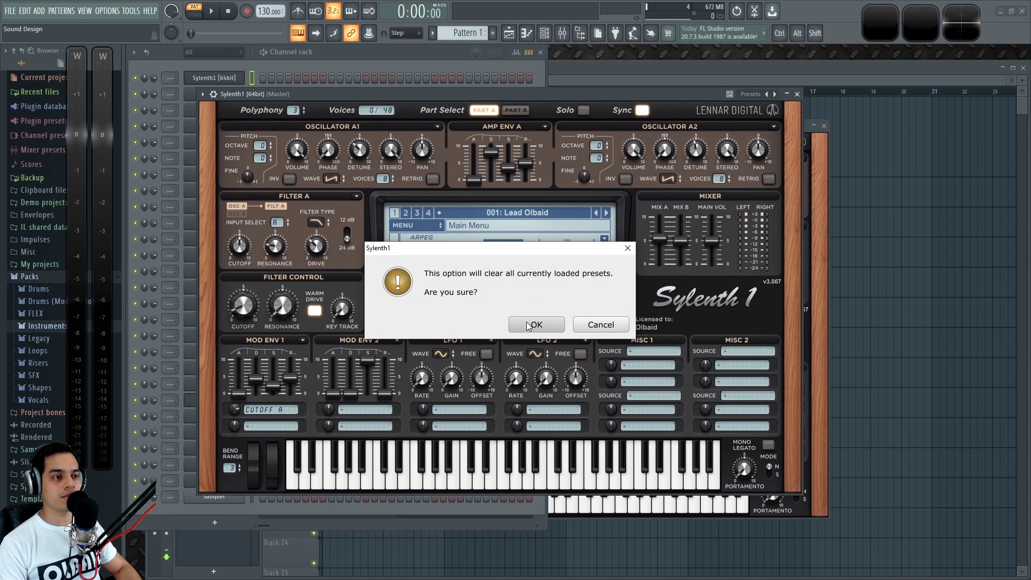
click(529, 326)
Examine the cleared bank's presets across sub-banks 1, 3 and 4, playing a C5 test note, and return to sub-bank 1
click(532, 215)
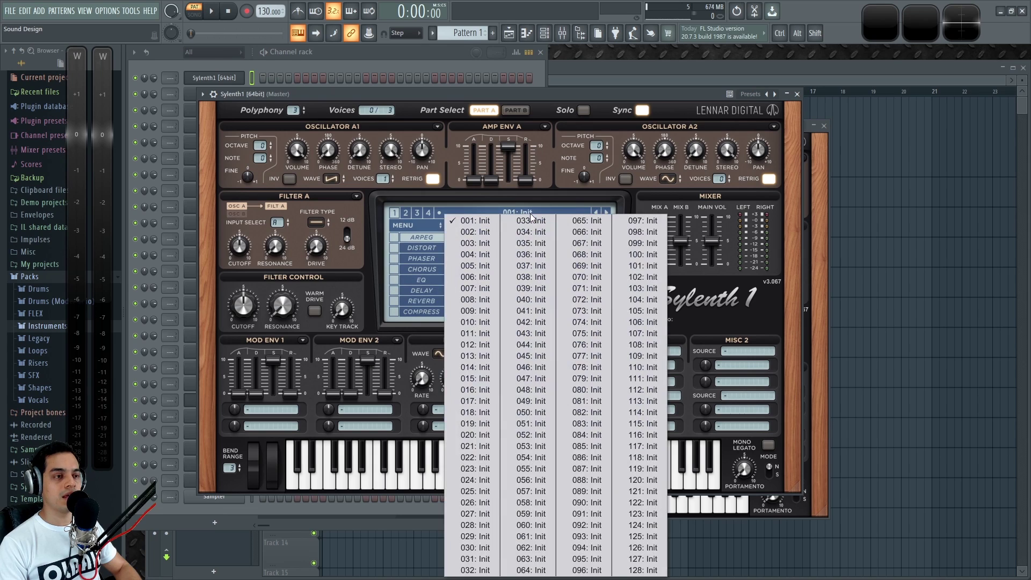
click(482, 233)
click(607, 214)
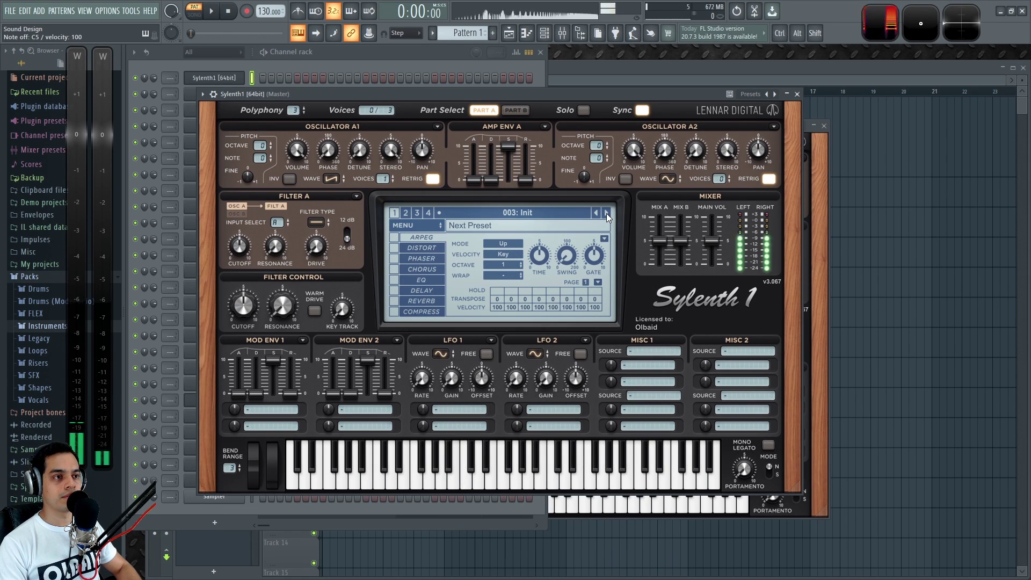
click(597, 212)
click(597, 211)
click(529, 212)
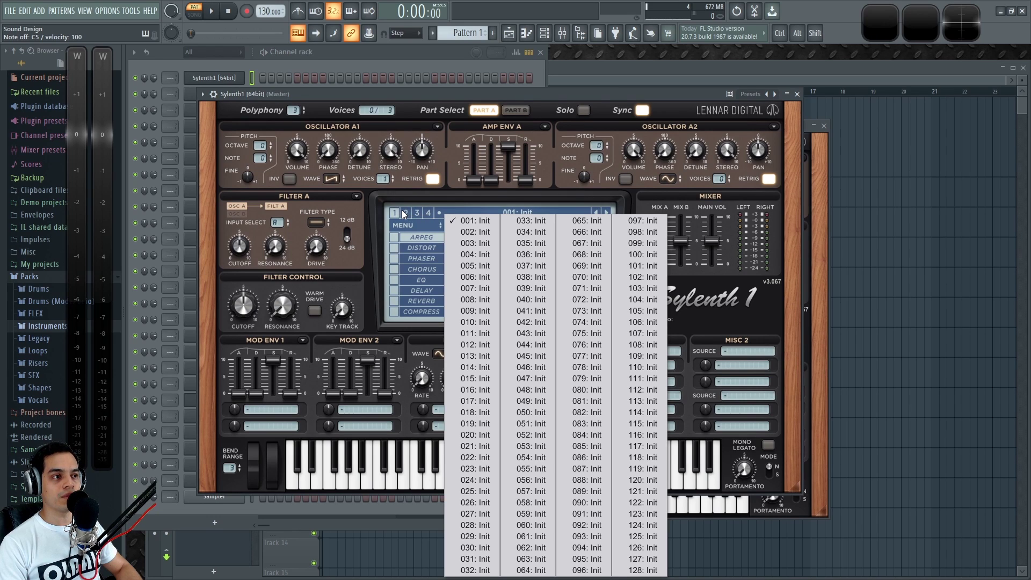
click(416, 212)
click(427, 213)
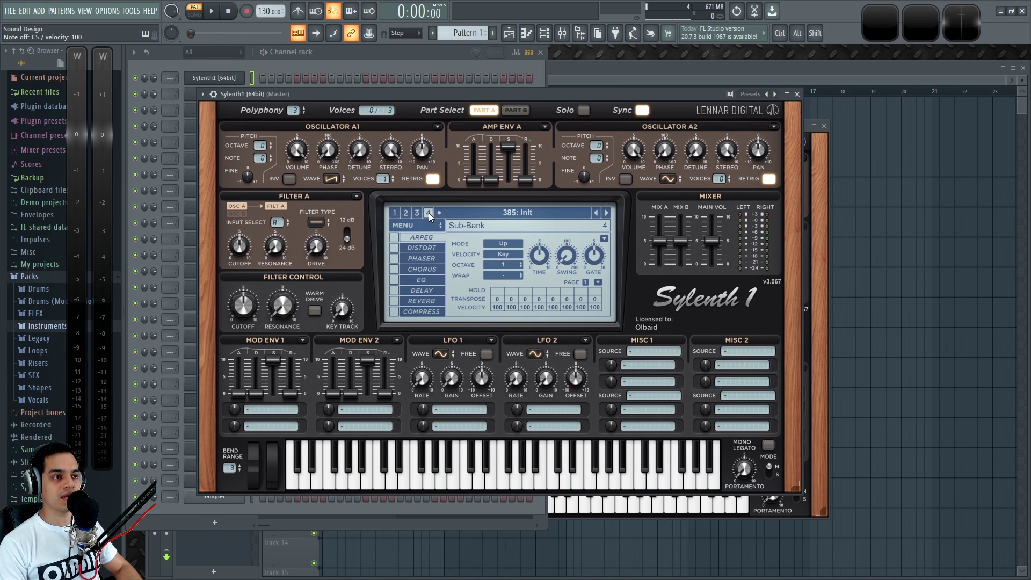
click(482, 212)
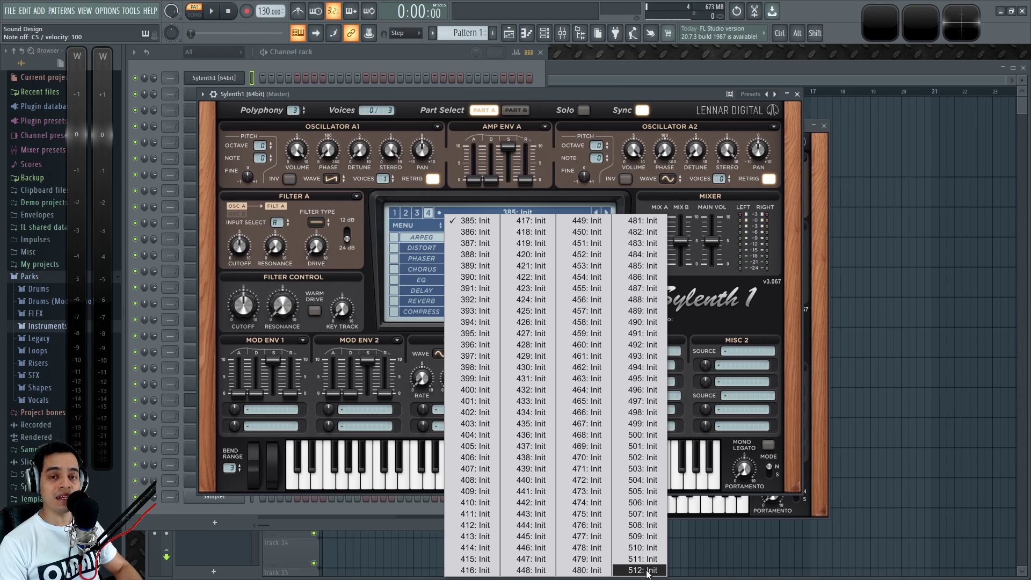
click(394, 213)
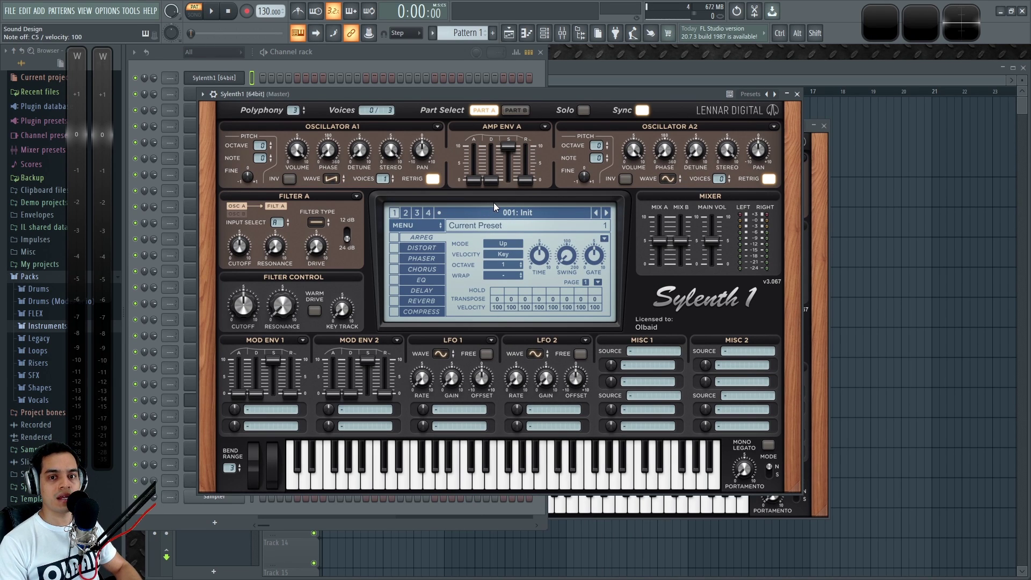
Load the Lead Olbaid preset file from the file window into slot 001 of the emptied bank
click(403, 225)
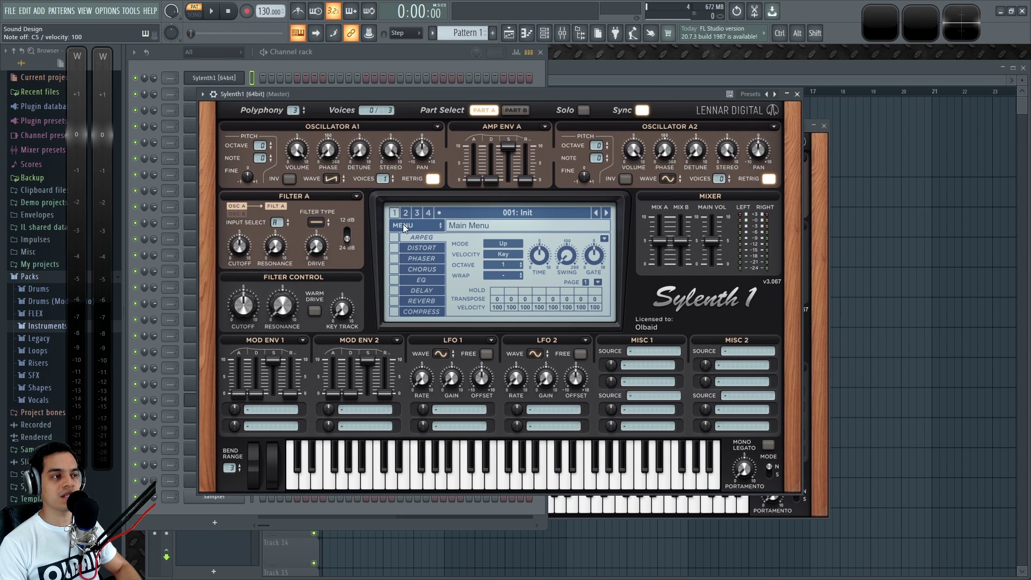
drag(138, 90, 482, 230)
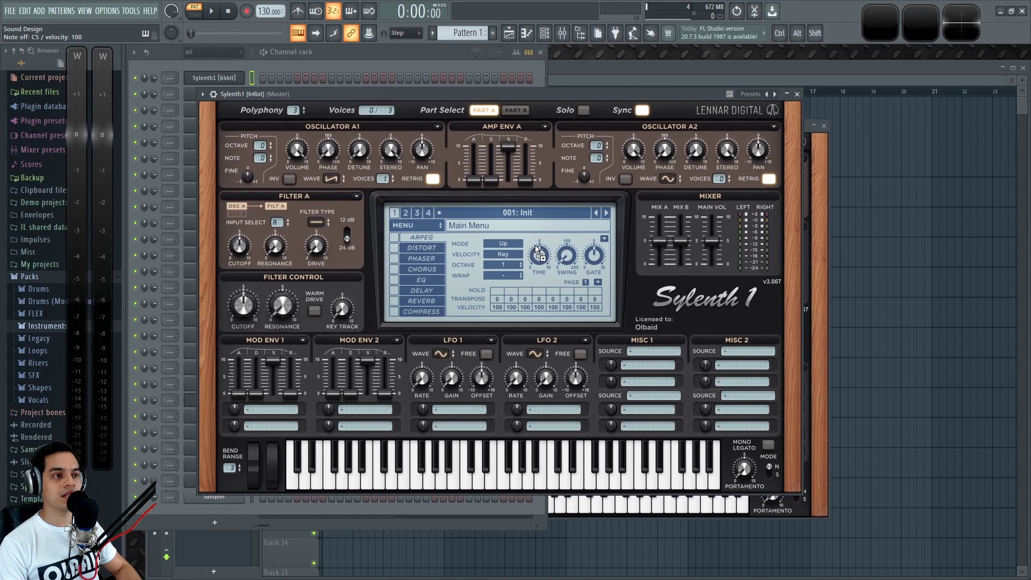
drag(536, 248, 532, 237)
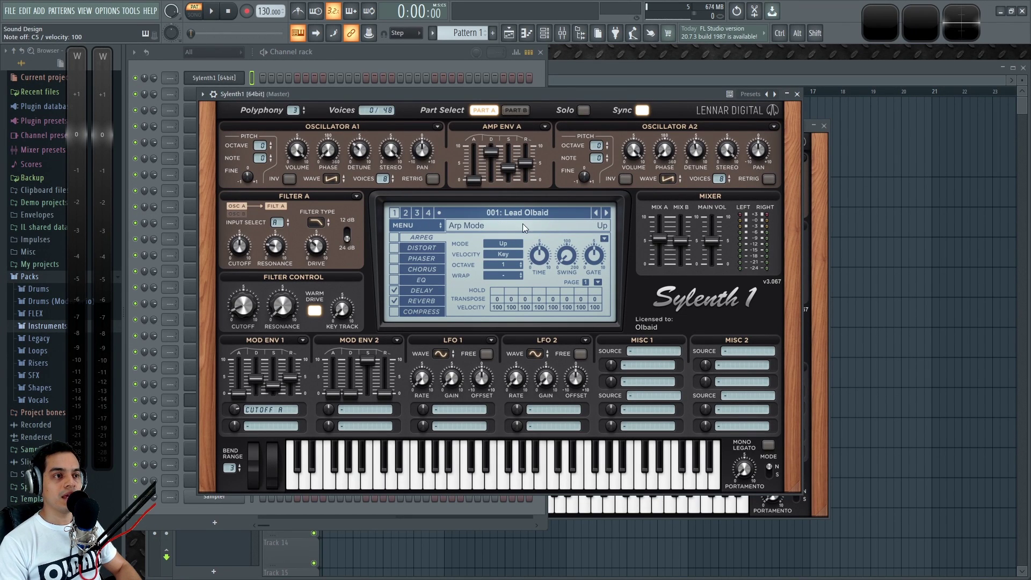
Switch to preset slot 002, check the bank's preset list and move the Sylenth1 window clear of the channel names
click(607, 212)
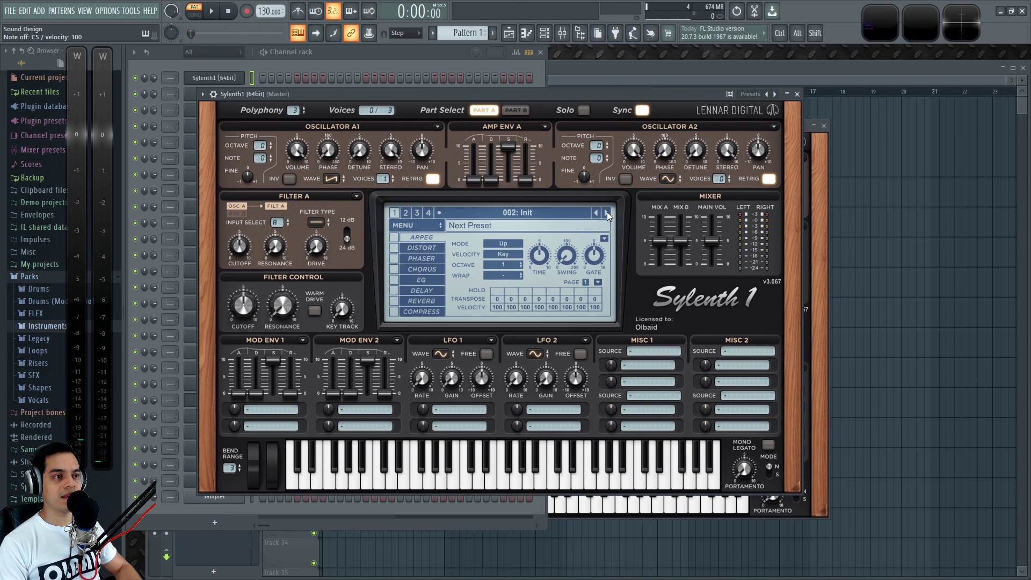
click(540, 215)
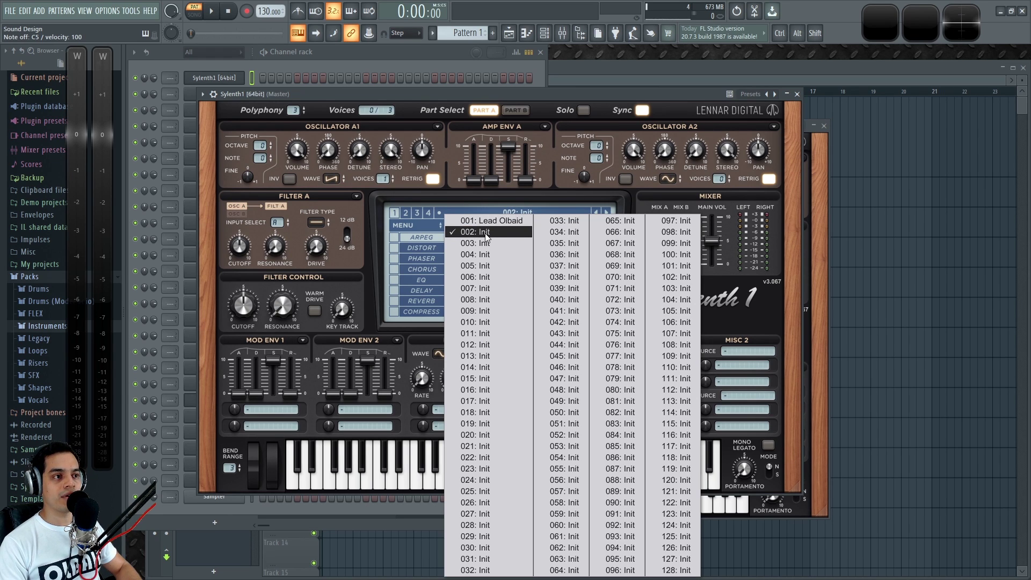
click(504, 89)
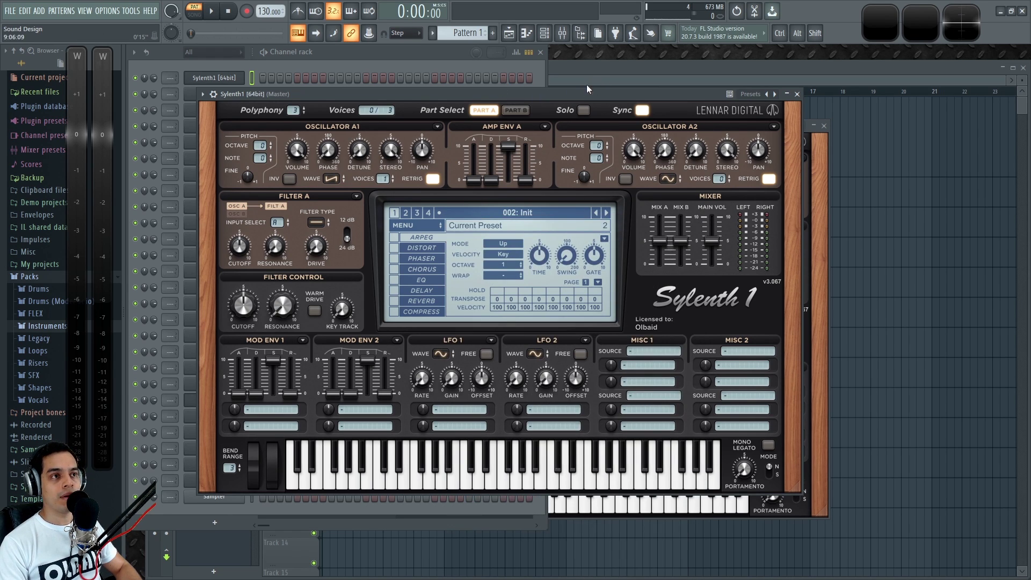
drag(525, 93, 661, 87)
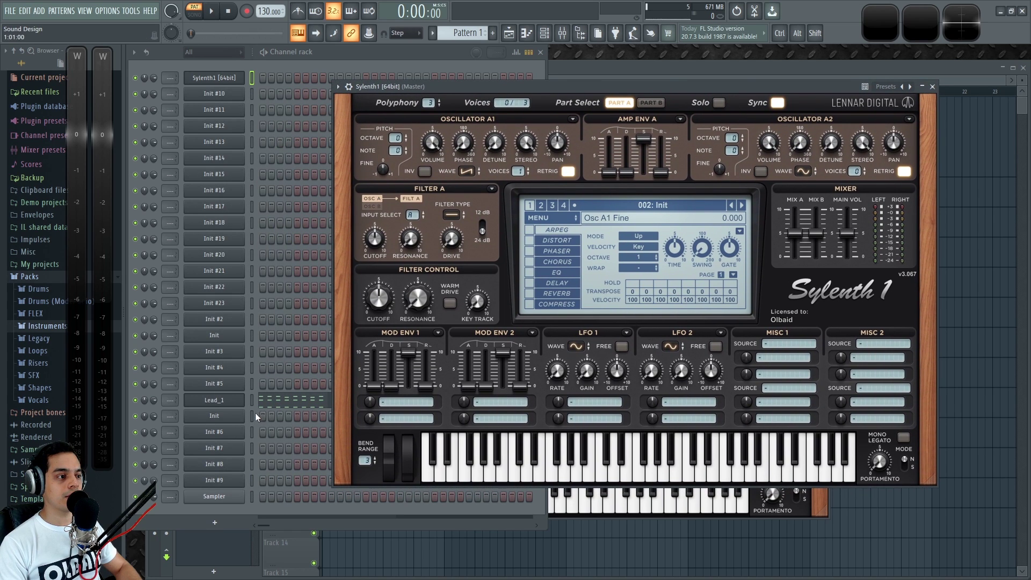
Open the Init #2 channel, play a C4 test note and save its sound as an FXP preset in Sylenth1's Presets folder
click(214, 321)
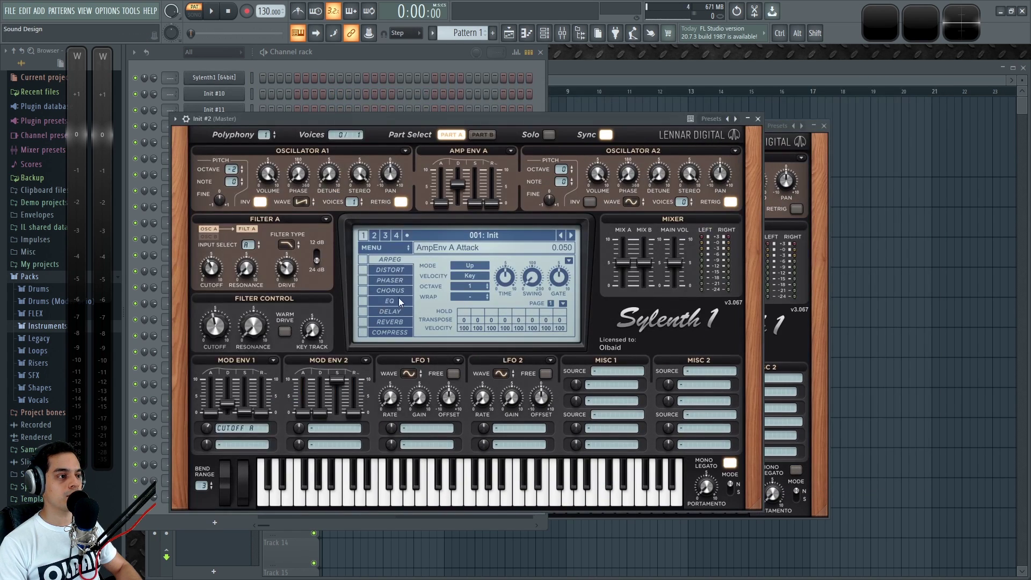
drag(503, 119, 567, 109)
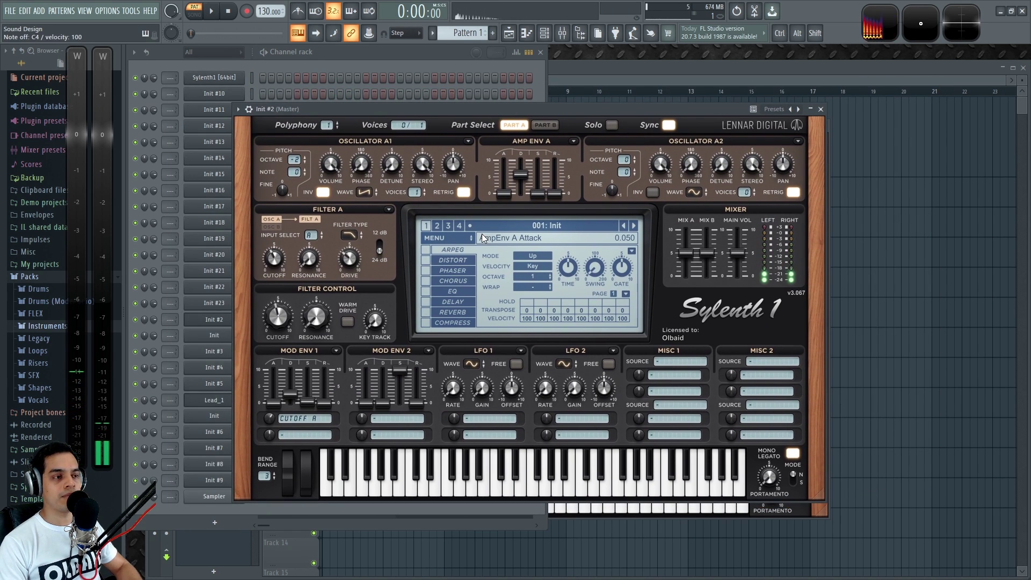
click(449, 238)
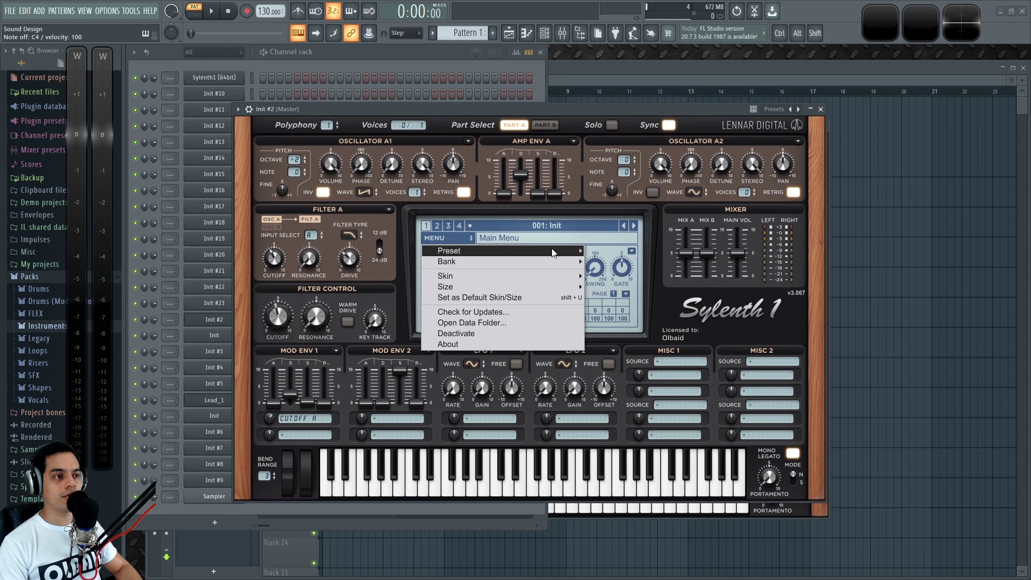
mouse_move(553, 252)
click(617, 263)
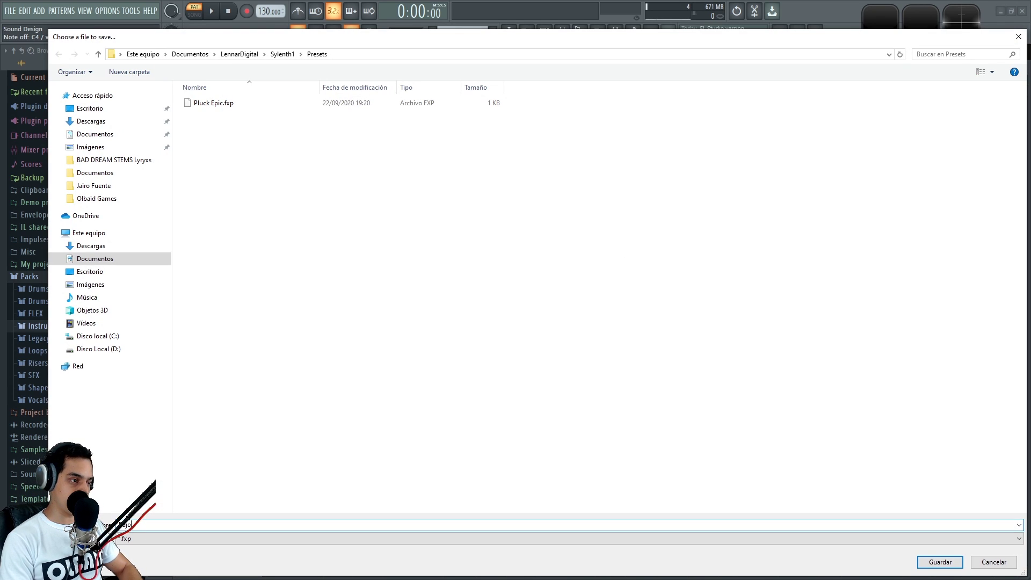
key(Return)
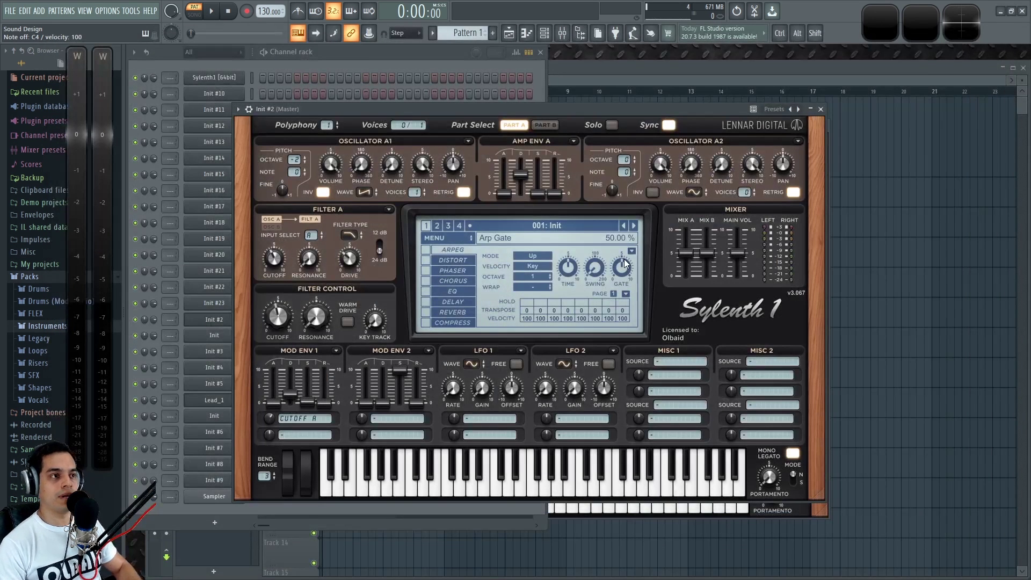
Return to the Sylenth1 [64bit] channel and load the Bajo Olbaid preset file into slot 002
click(194, 78)
drag(520, 86, 410, 108)
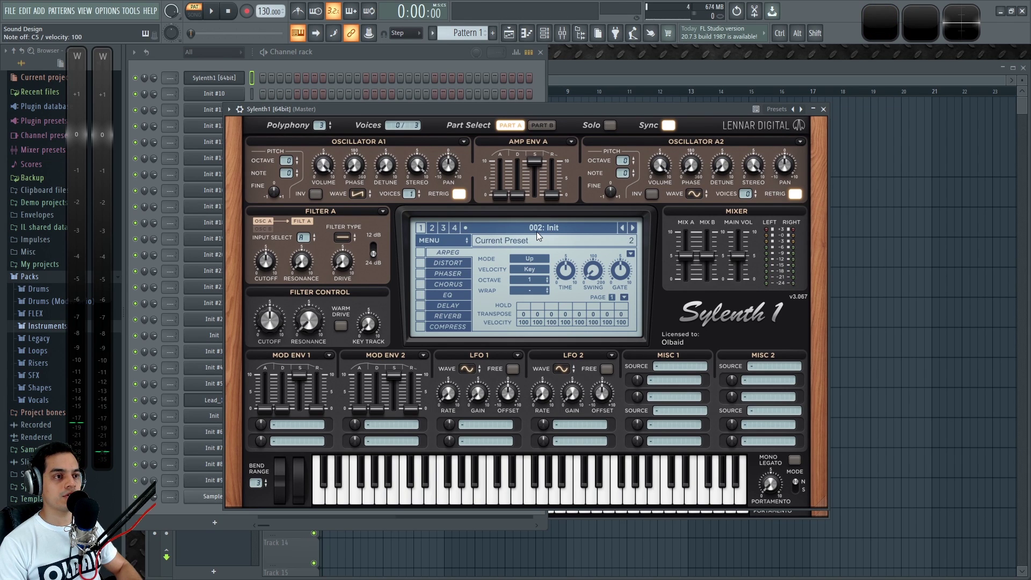
key(alt+Tab)
click(181, 136)
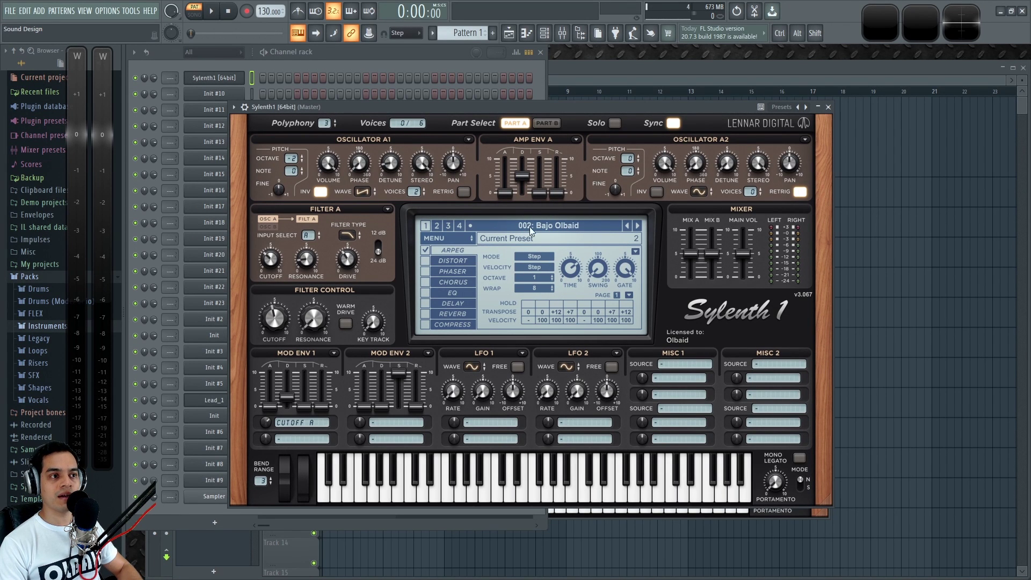
Audition Lead Olbaid and Bajo Olbaid, then switch to preset slot 003 and reposition the Sylenth1 window
click(628, 227)
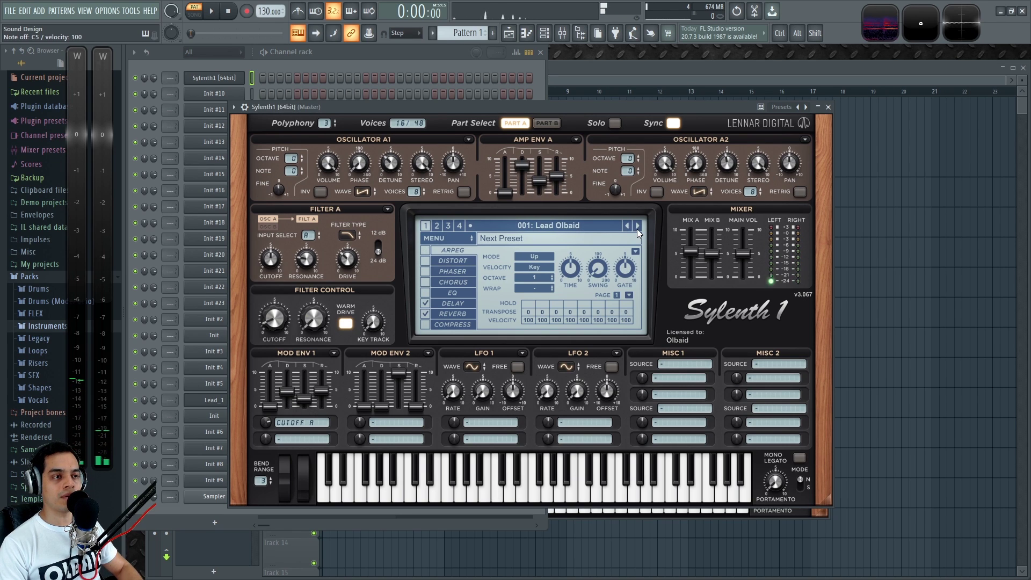
click(637, 229)
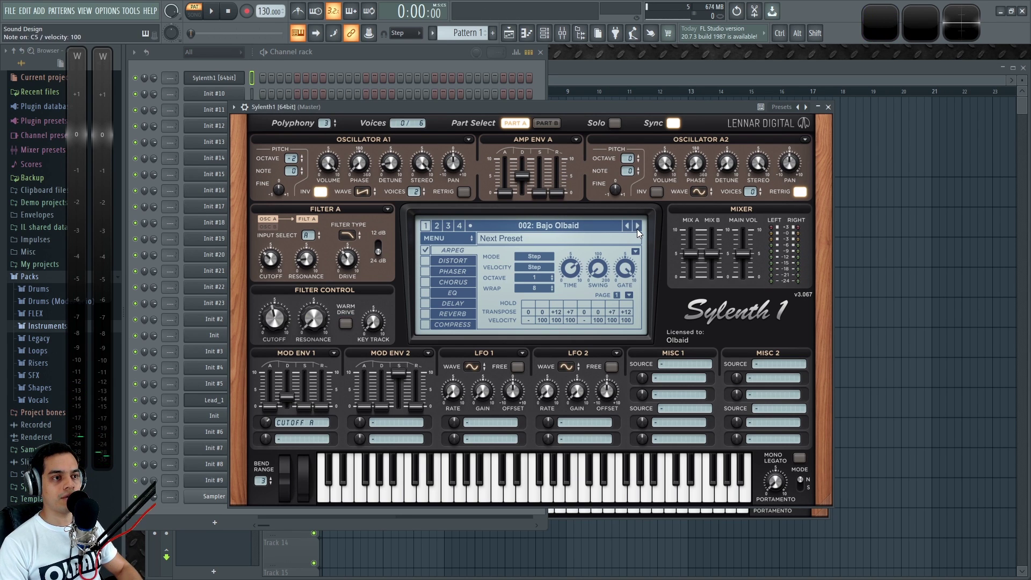
click(637, 228)
drag(553, 110, 619, 101)
click(596, 217)
click(580, 98)
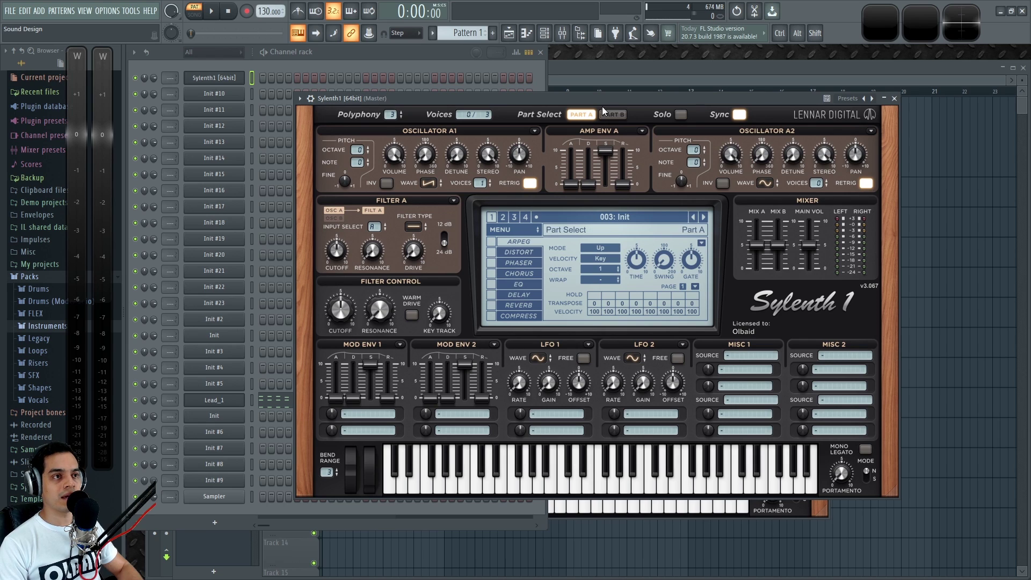
drag(597, 101, 570, 101)
Set Oscillator A1 of preset 003 to a square wave with 3 voices and retrigger off, playing test notes
key(z)
key(z)
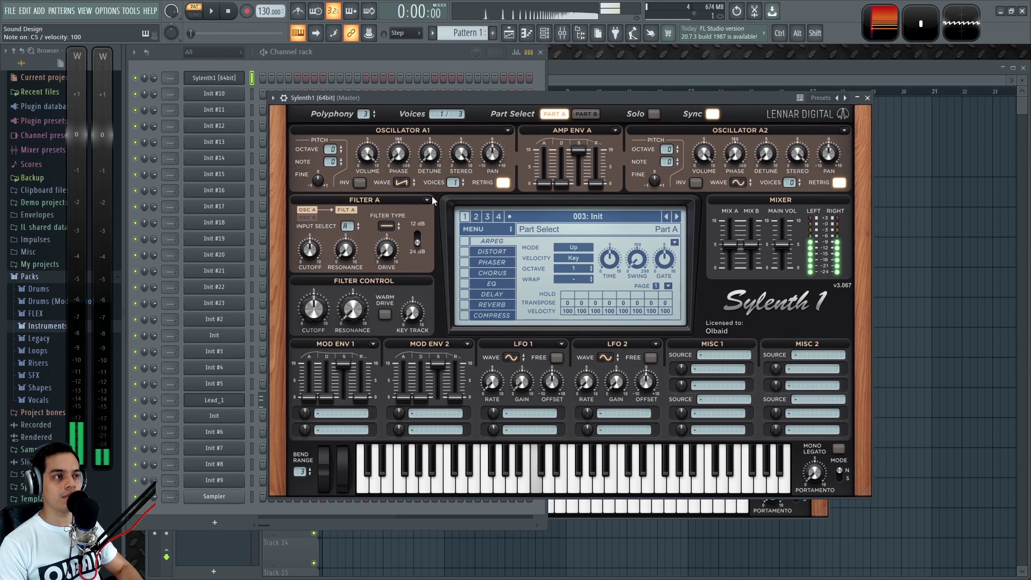
click(402, 182)
click(436, 228)
key(z)
click(502, 184)
drag(453, 182, 424, 98)
key(z)
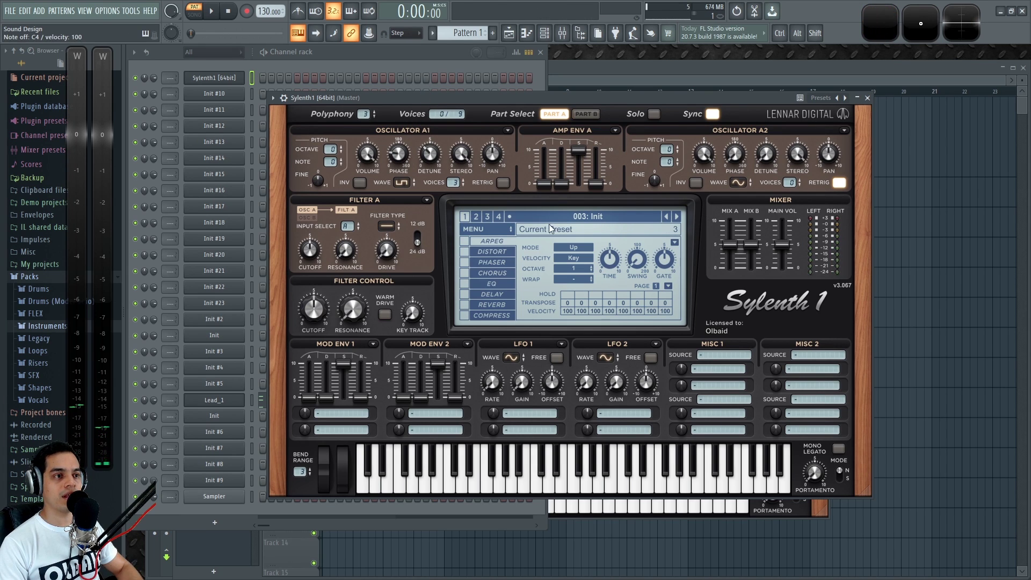
Rename preset 003 as Lead Square and check it in the preset list
click(504, 228)
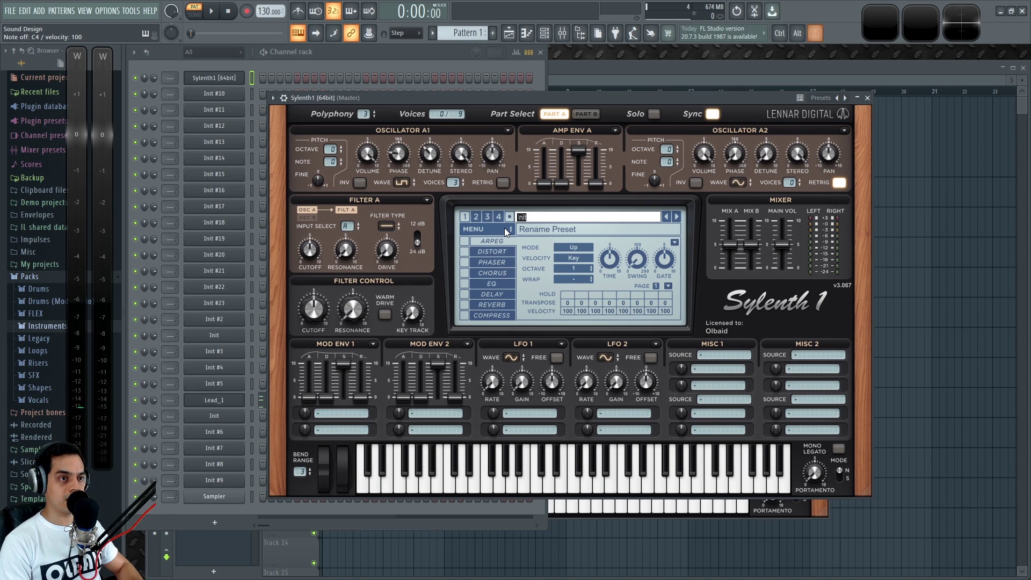
text(LEa)
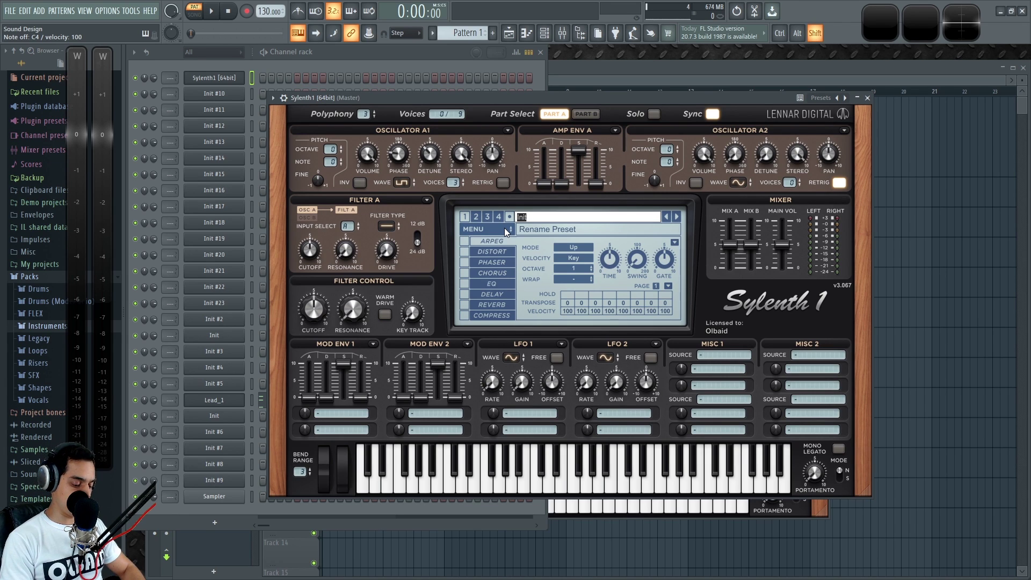
text(d Square)
key(Return)
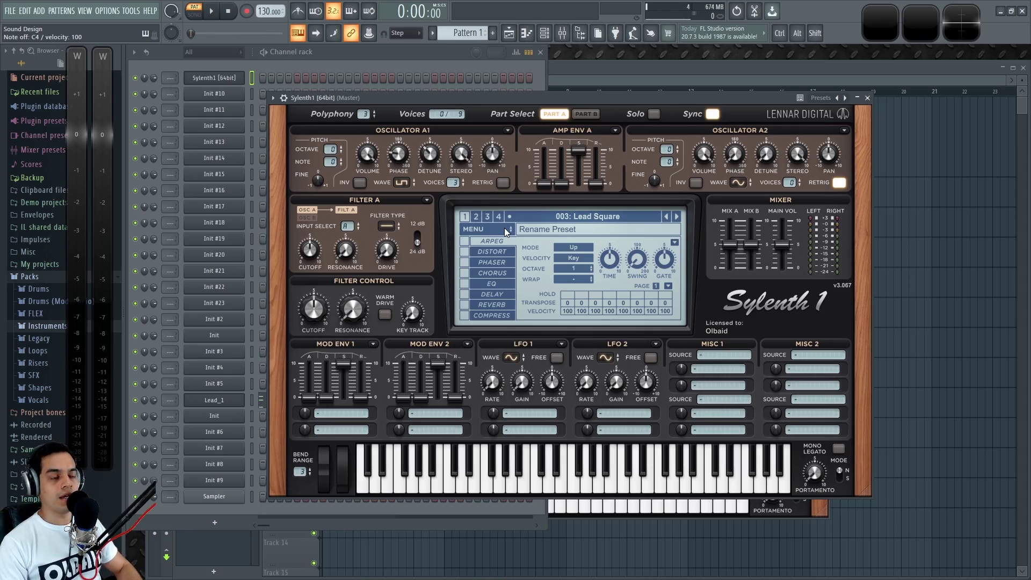
click(564, 219)
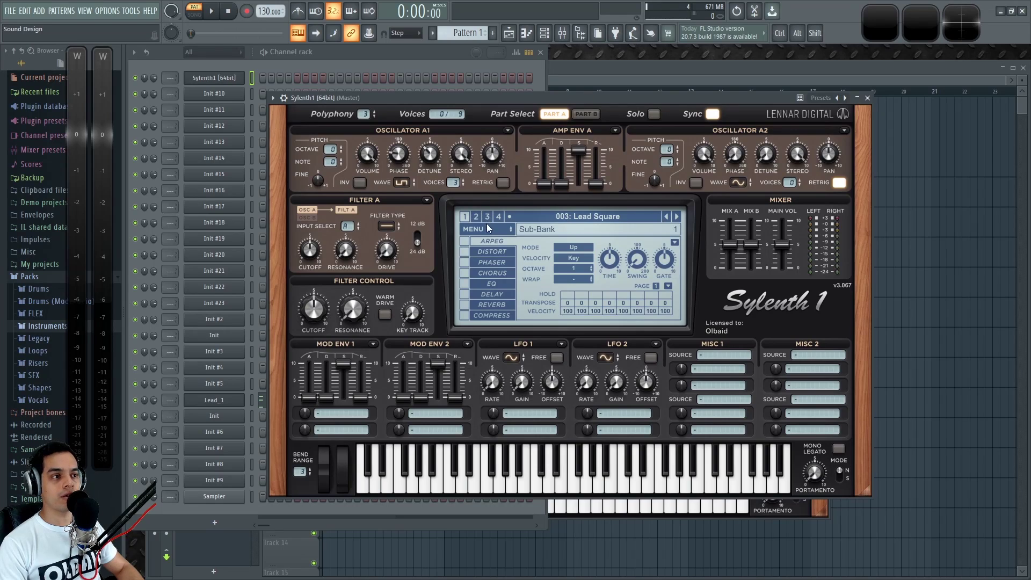
Save the current bank as Banco Olbaid in the Sylenth 1 folder on the desktop
click(482, 227)
mouse_move(529, 257)
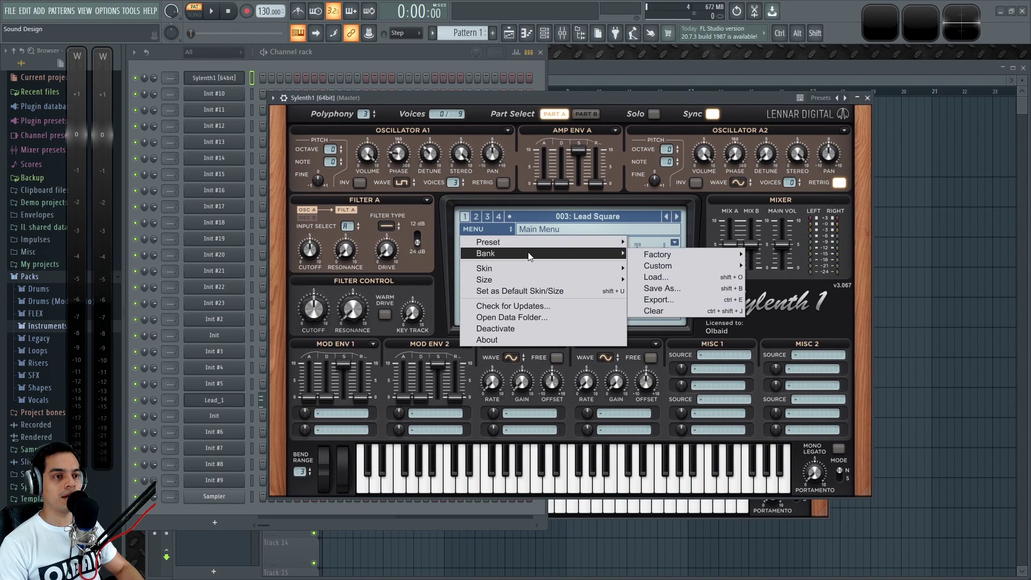
click(681, 291)
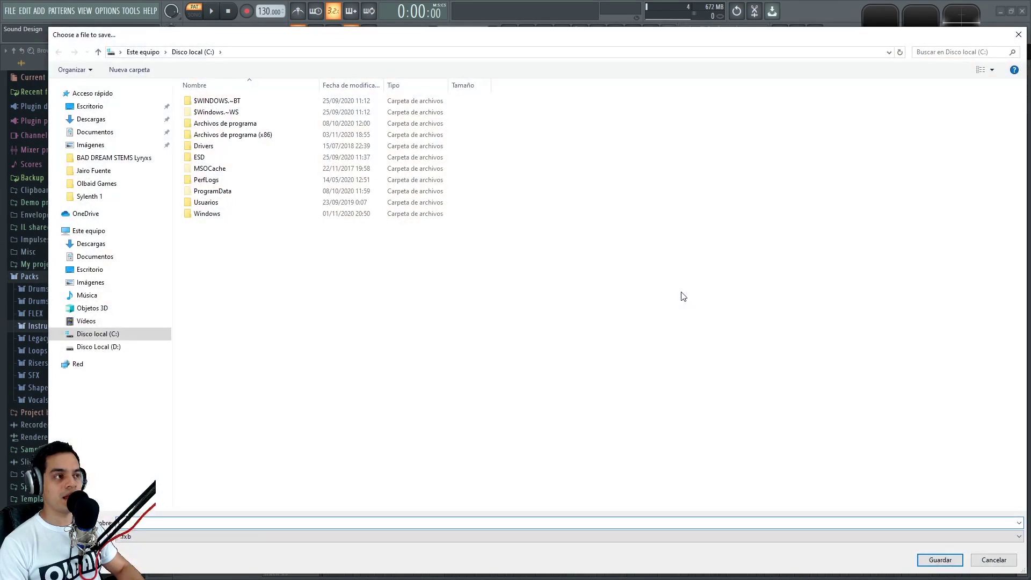
click(102, 107)
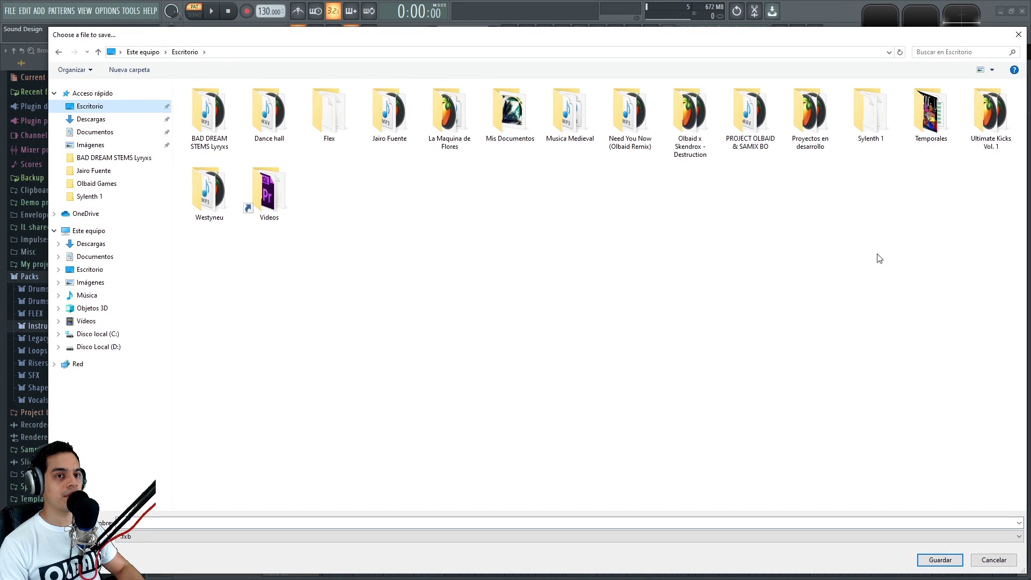
double_click(871, 115)
text(Banco 0)
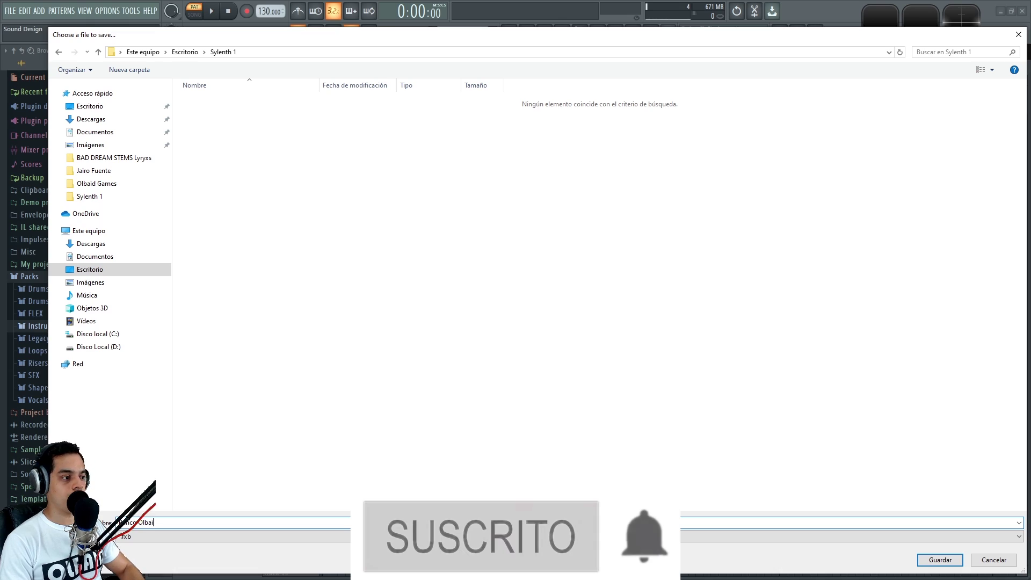
key(Return)
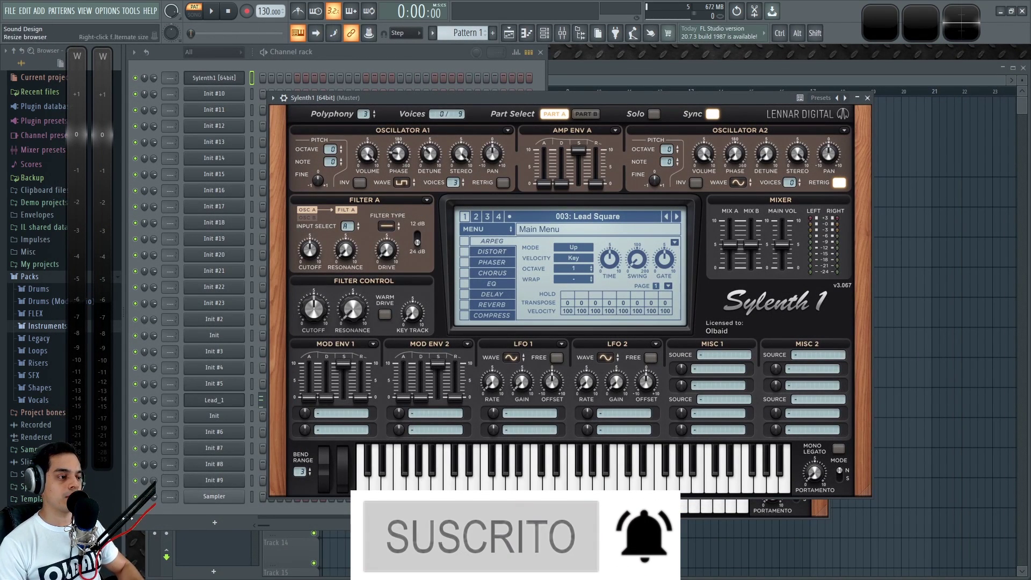
Switch to the Sylenth 1 folder in File Explorer and compare the Banco Olbaid.fxb bank file with the two preset files
key(super)
mouse_move(125, 570)
click(141, 525)
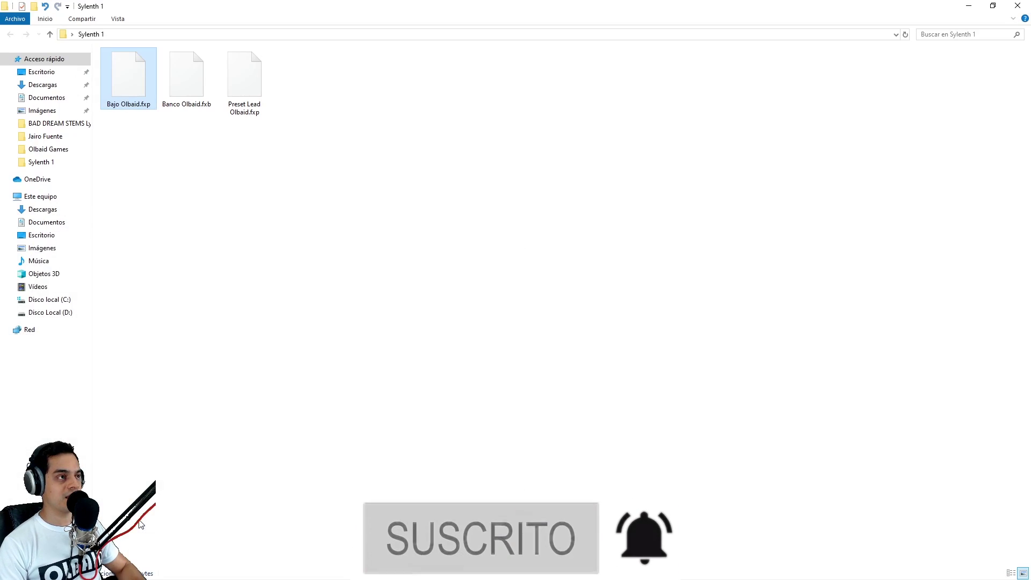
click(191, 127)
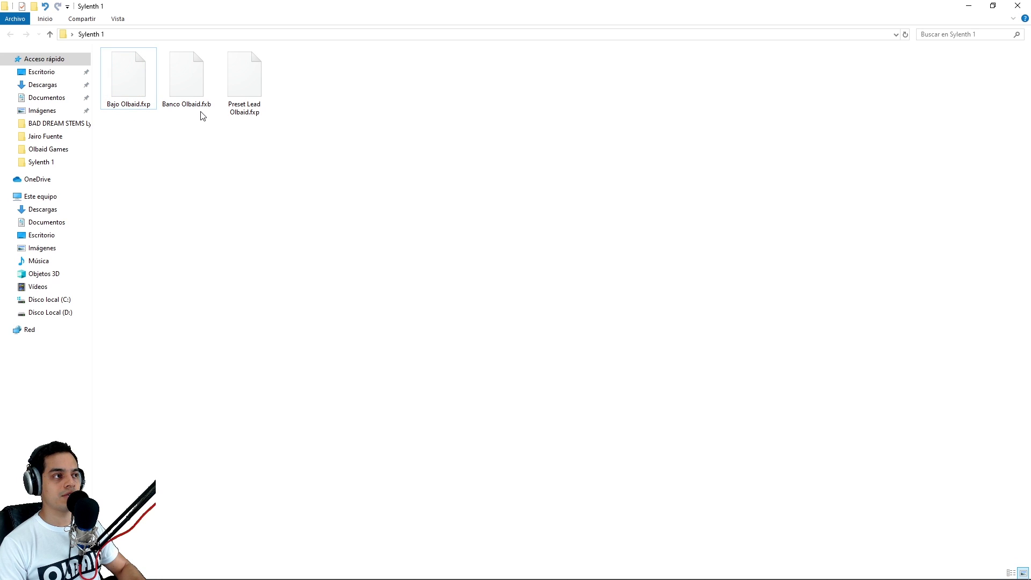
click(192, 106)
click(235, 105)
click(183, 99)
click(253, 116)
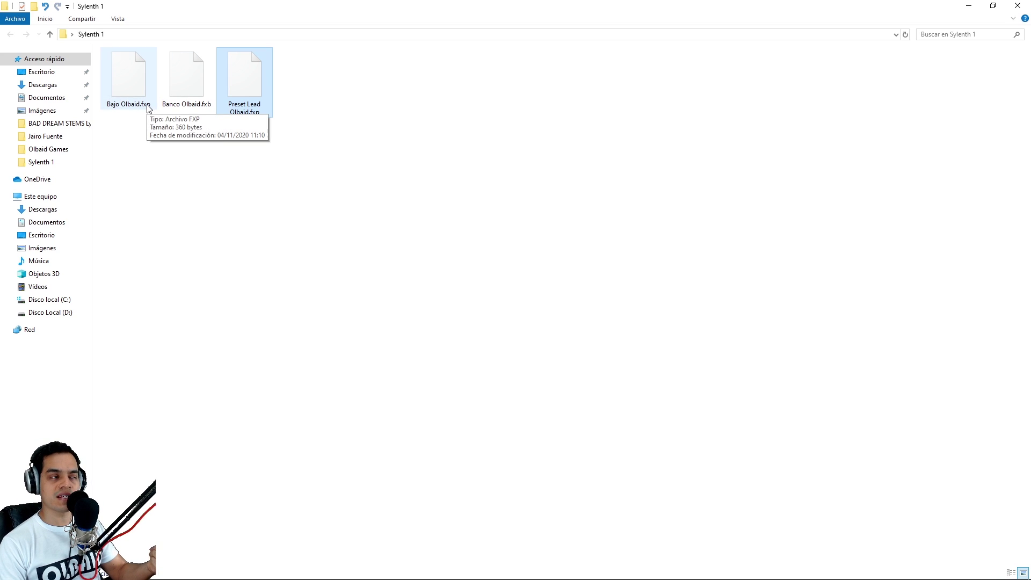
click(193, 109)
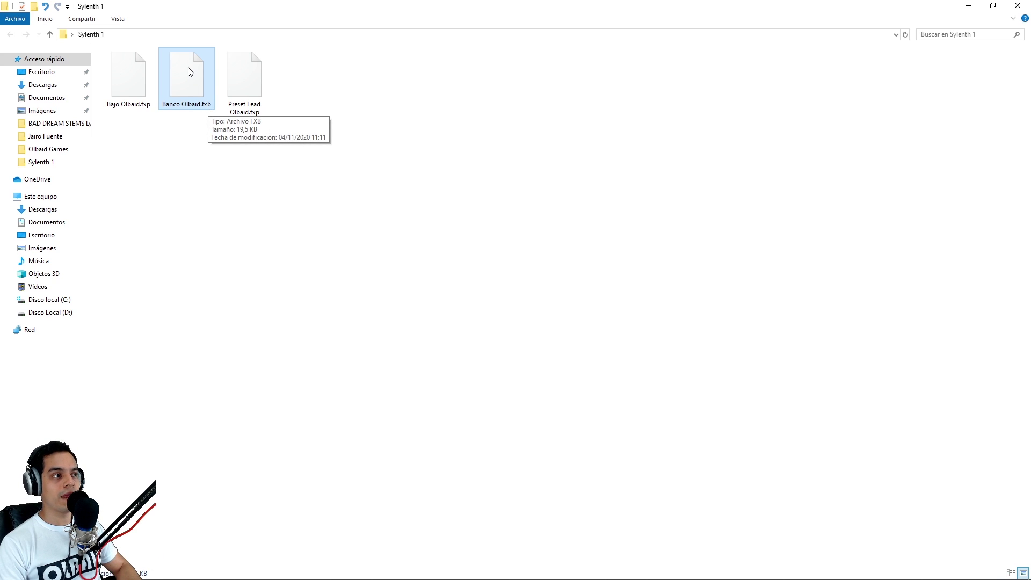
Return to FL Studio and load the factory bank FactoryBank1 in place of the custom bank
key(alt+Tab)
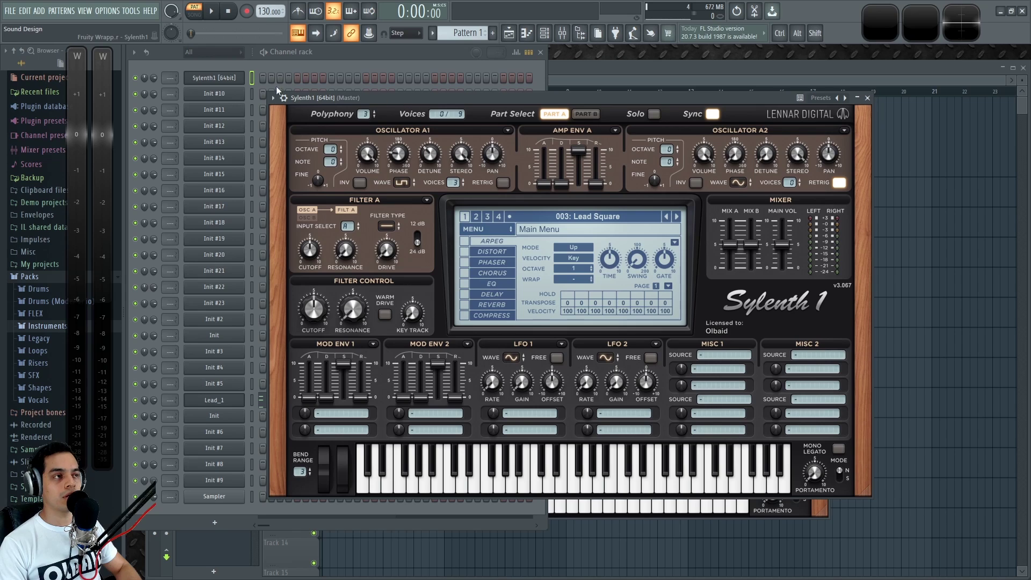
click(595, 217)
click(595, 217)
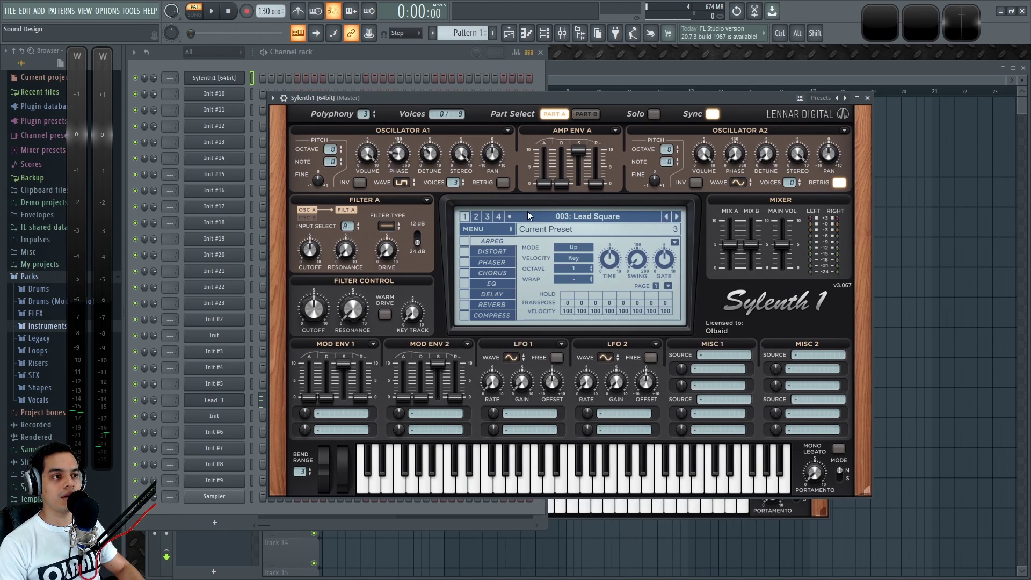
click(504, 228)
mouse_move(572, 256)
mouse_move(725, 259)
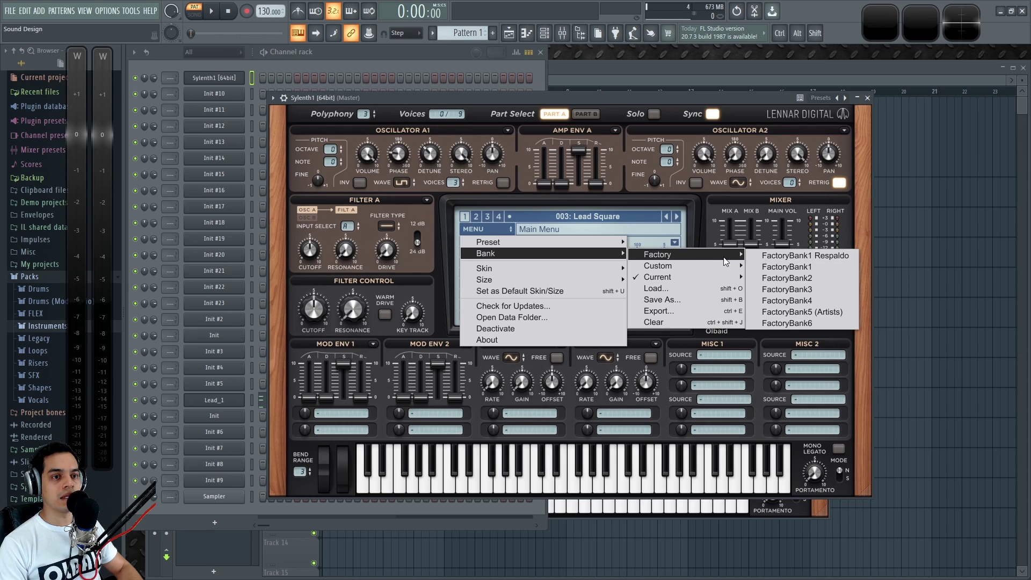
click(792, 266)
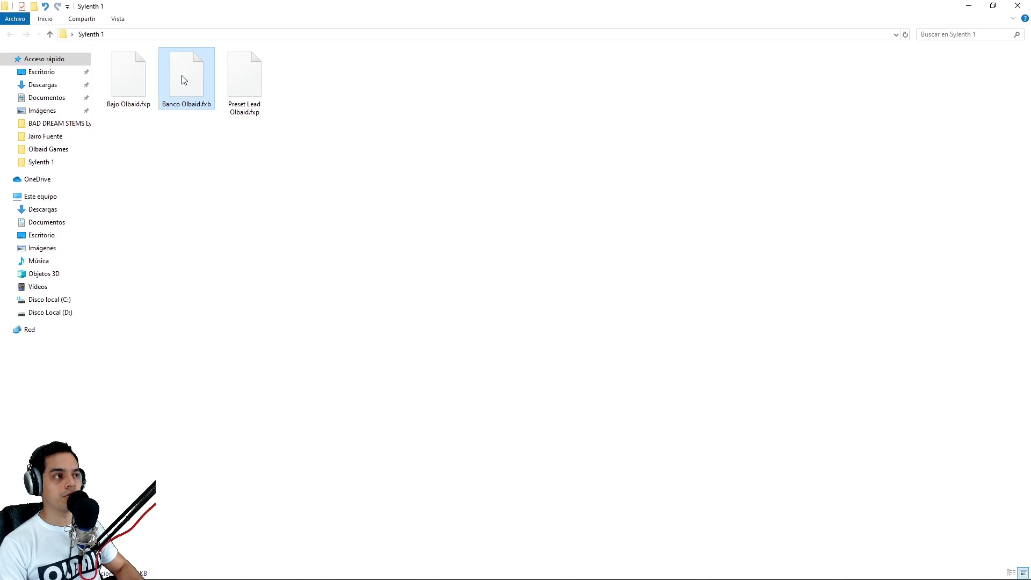
Load Banco Olbaid.fxb from the File Explorer folder into the Sylenth1 window and check its preset list
drag(184, 80, 257, 225)
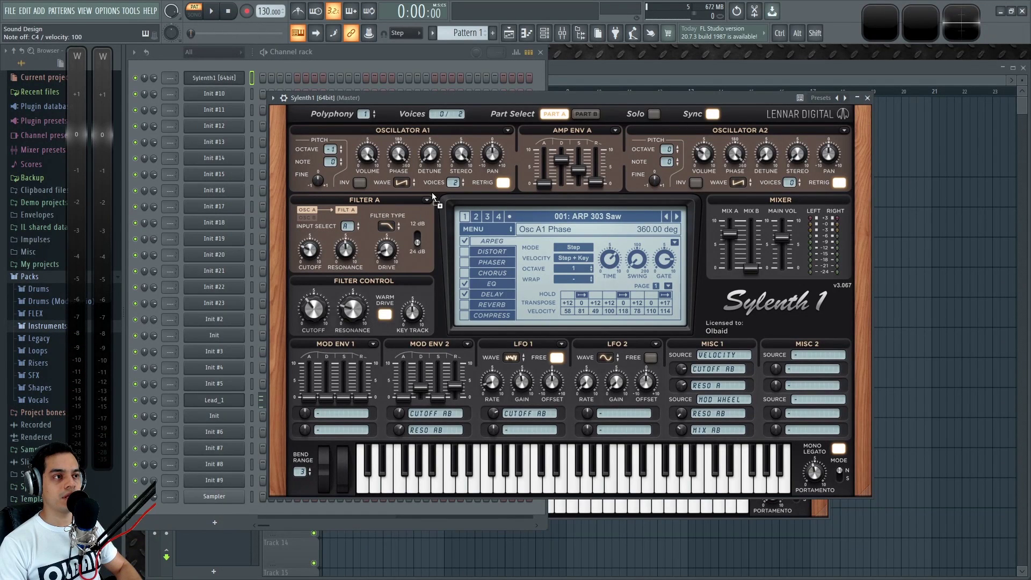
drag(432, 192, 431, 192)
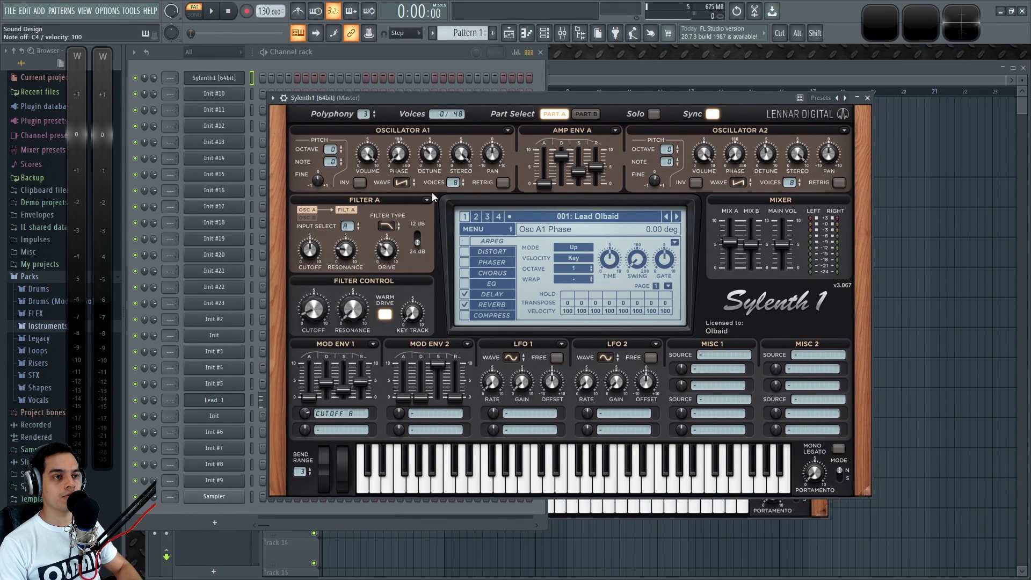
click(557, 216)
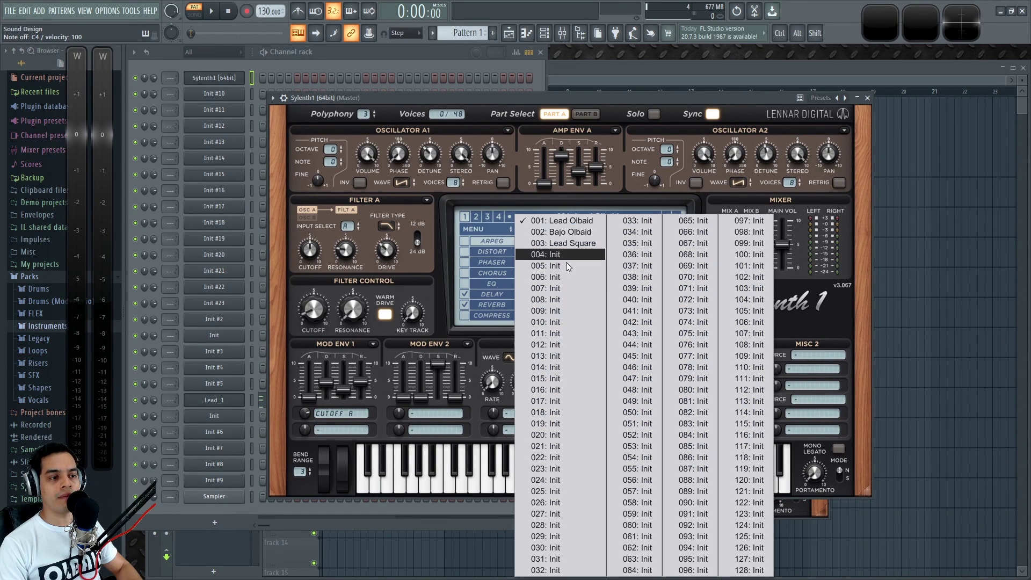
click(565, 93)
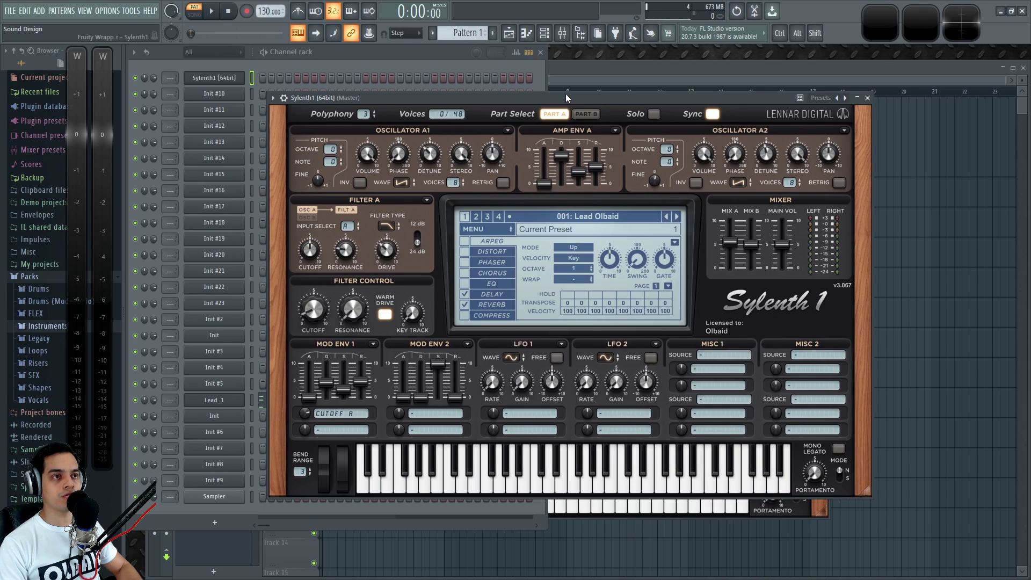
Audition the reloaded bank's presets from 001 Lead Olbaid up to the empty slot 004
key(q)
click(678, 217)
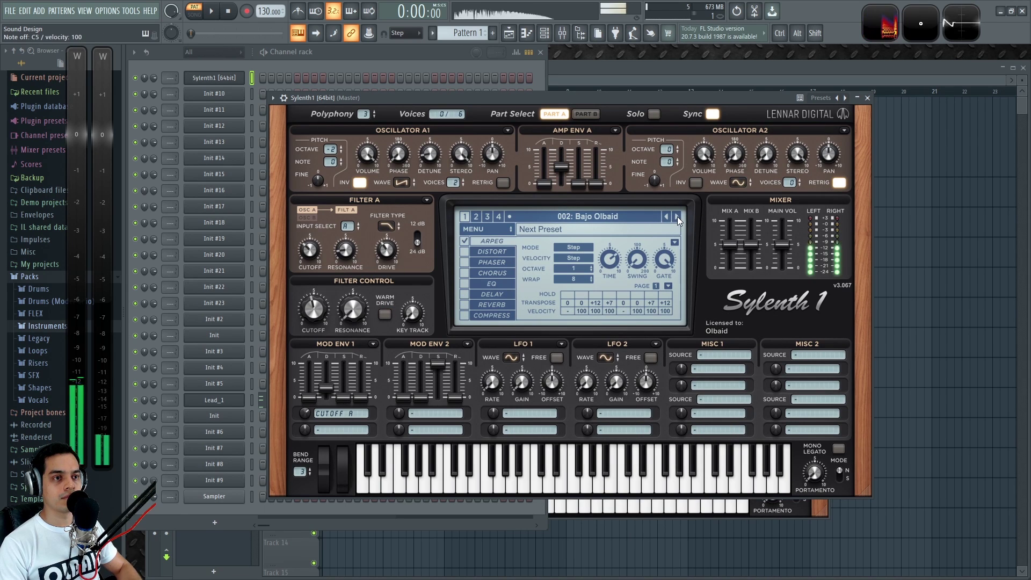
click(678, 217)
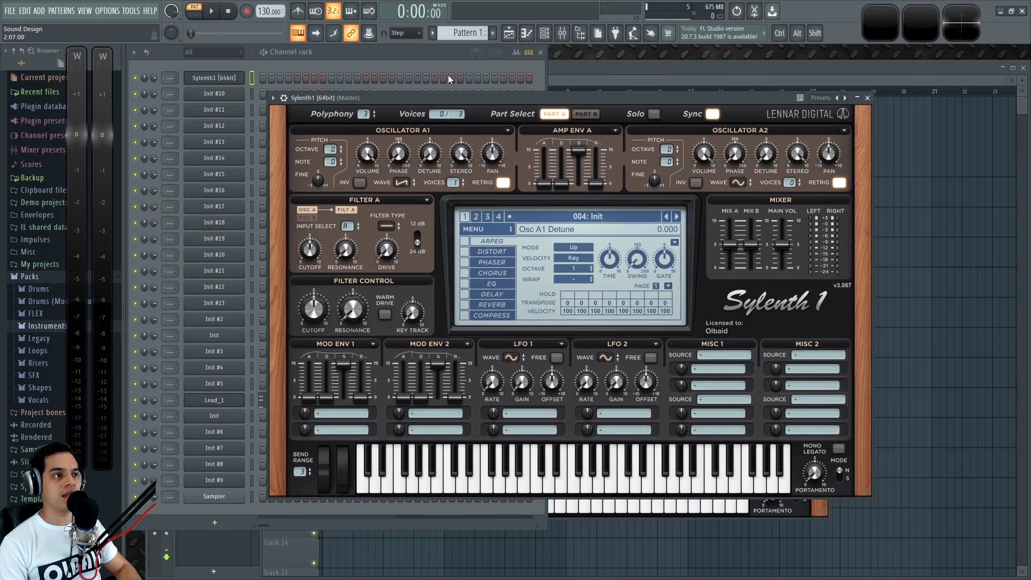
Open the Init #21 channel's Sylenth1, reposition its window and copy its preset
drag(430, 98, 461, 97)
click(431, 55)
click(235, 275)
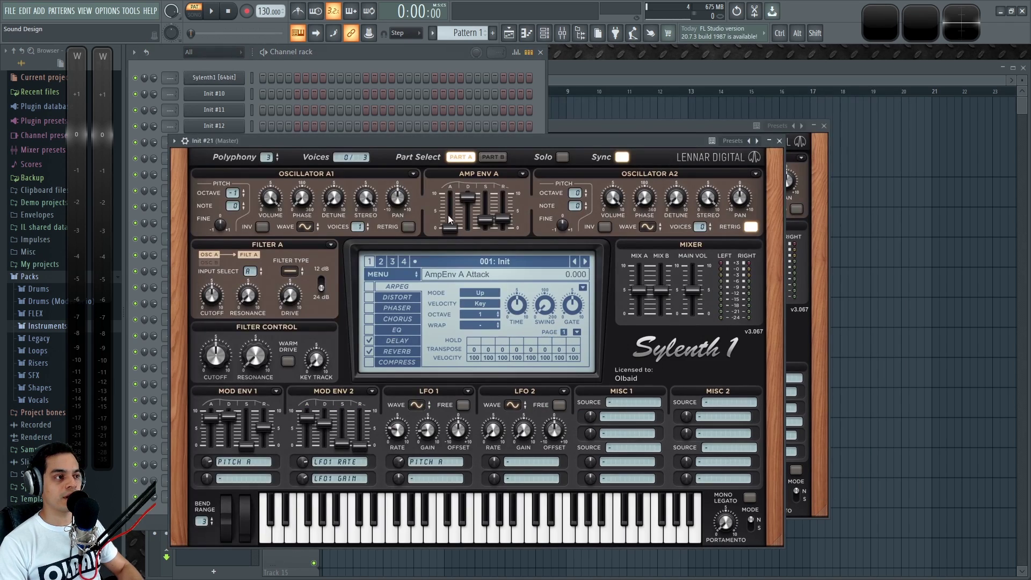
drag(420, 147, 523, 110)
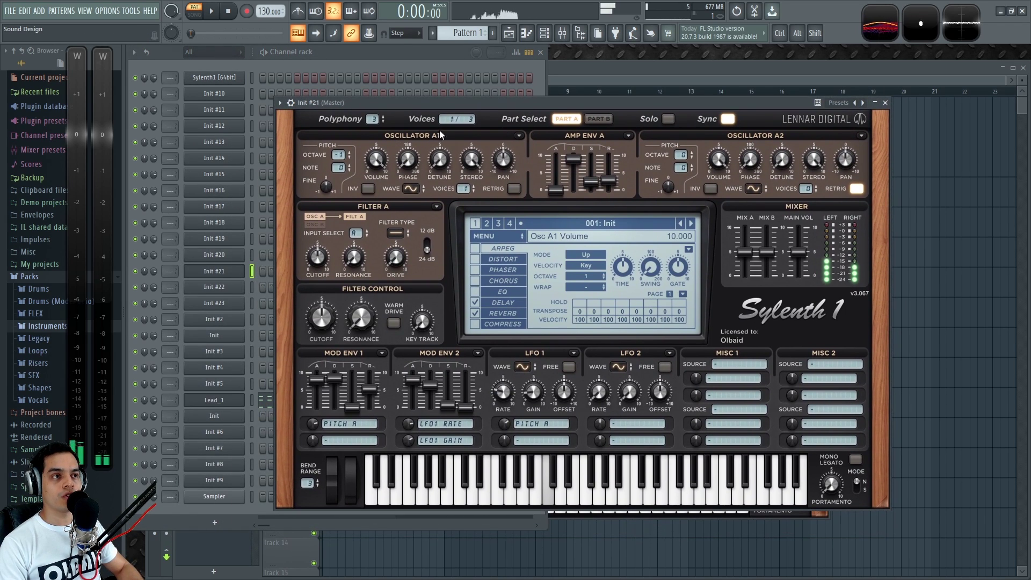
click(490, 237)
mouse_move(529, 251)
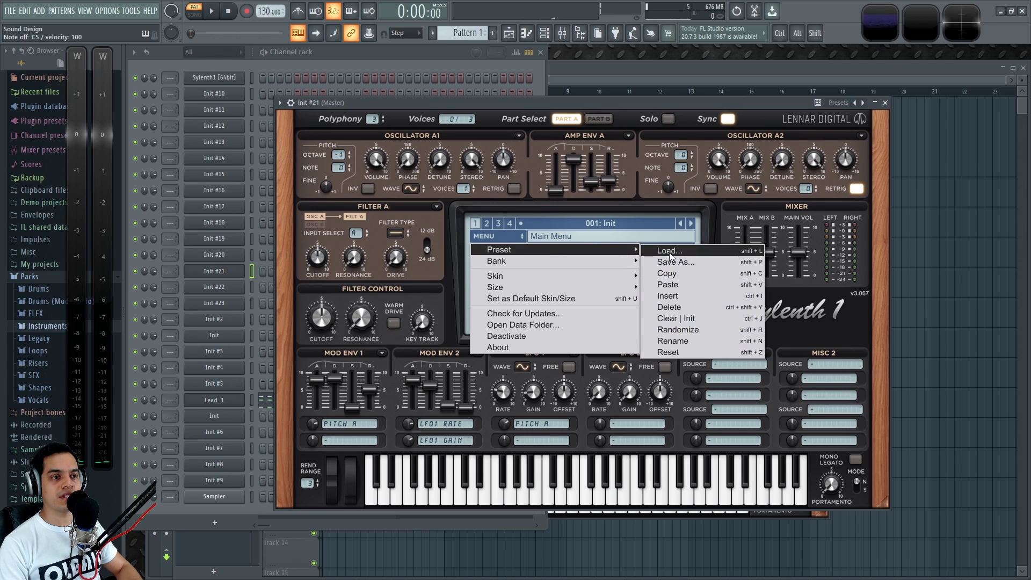
click(681, 275)
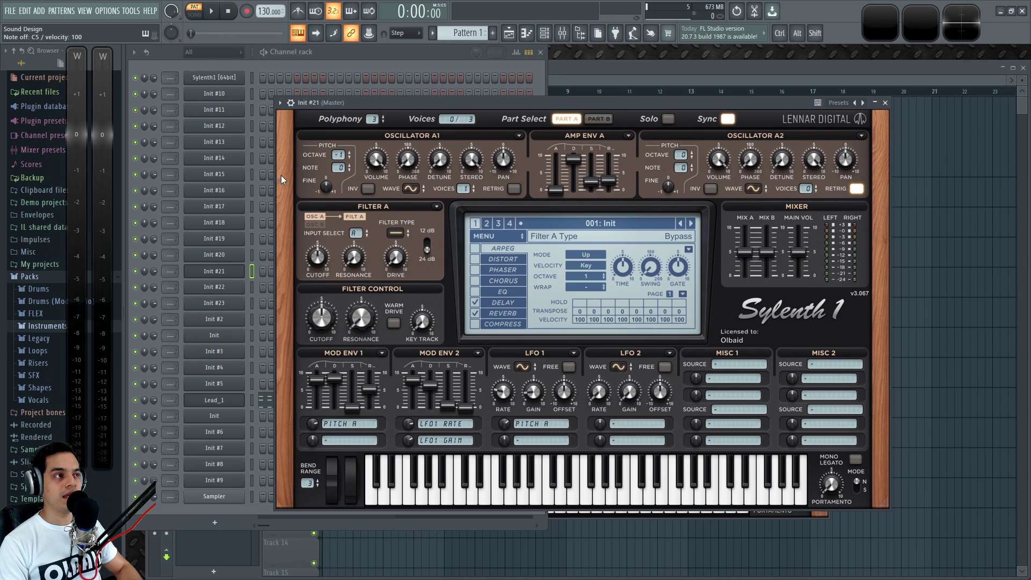
Return to the Sylenth1 [64bit] channel and audition its presets from 001 Lead Olbaid up to slot 004
click(215, 78)
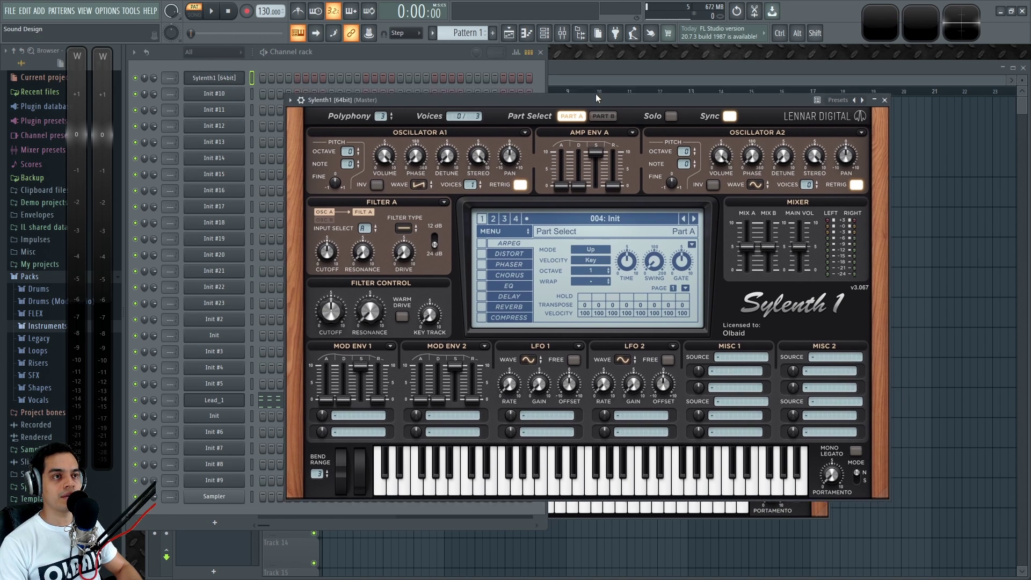
drag(601, 96, 552, 93)
click(571, 212)
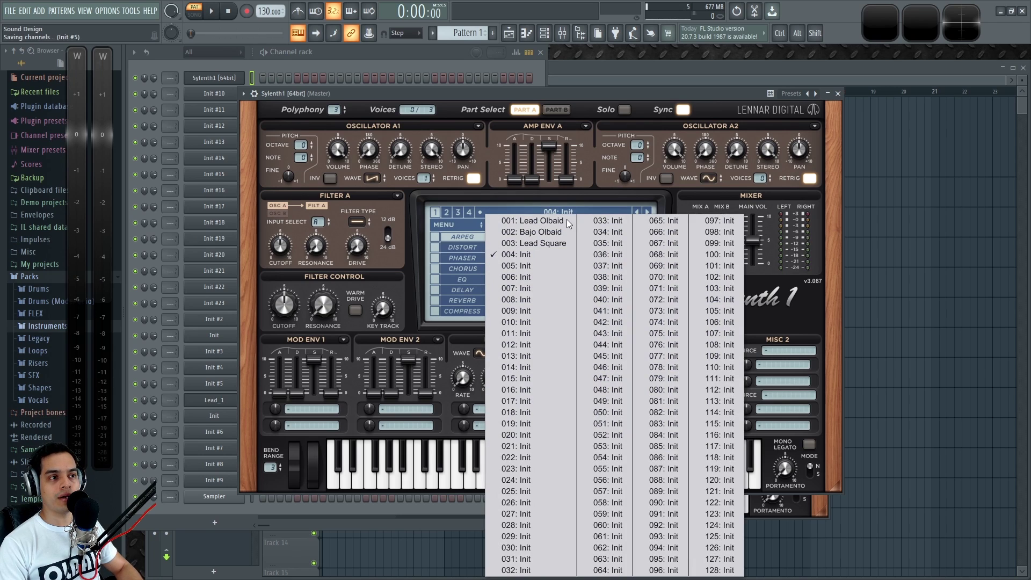
click(543, 220)
double_click(648, 212)
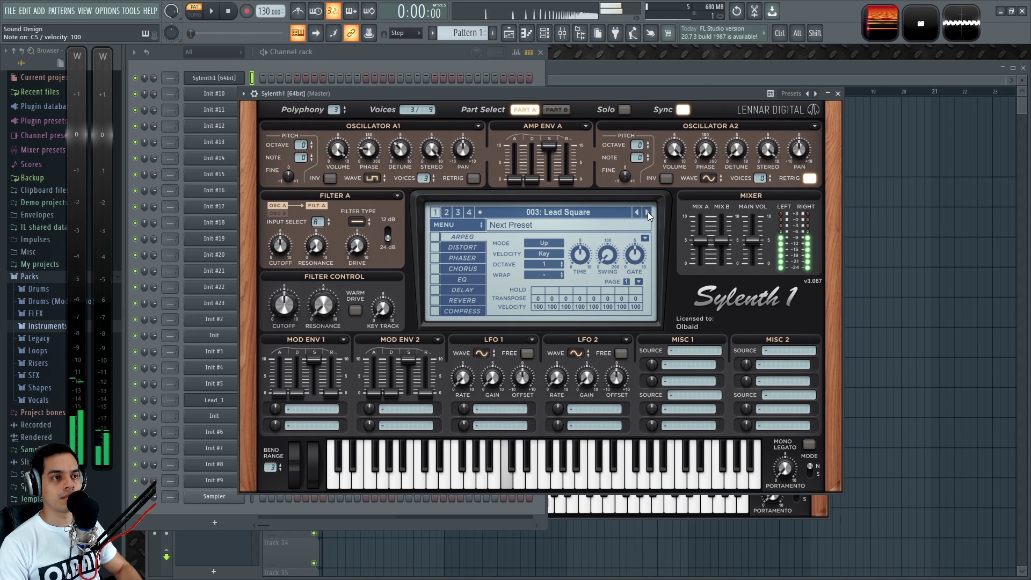
click(647, 211)
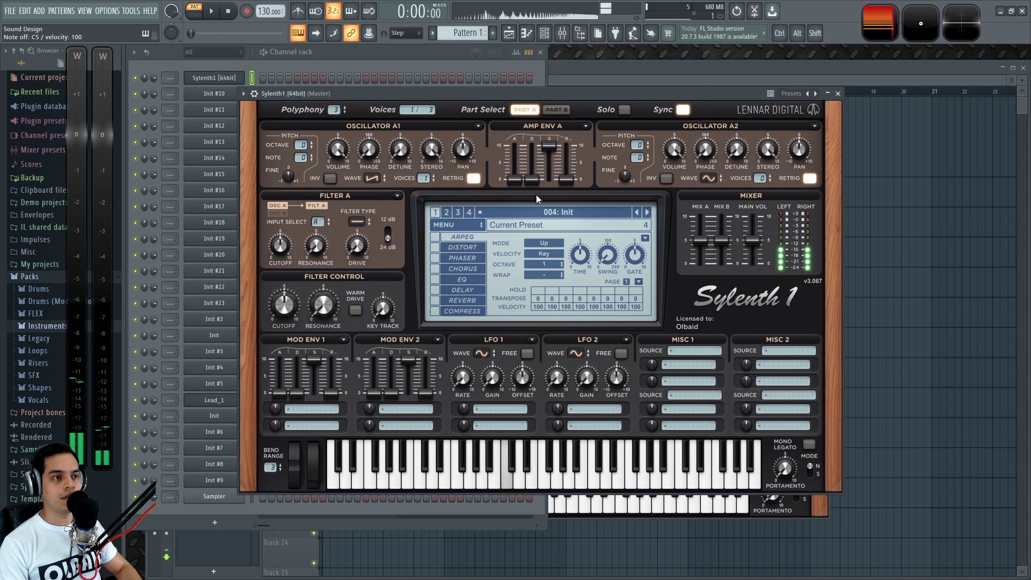
Paste the copied preset into slot 004 and play a test note
click(462, 226)
mouse_move(574, 240)
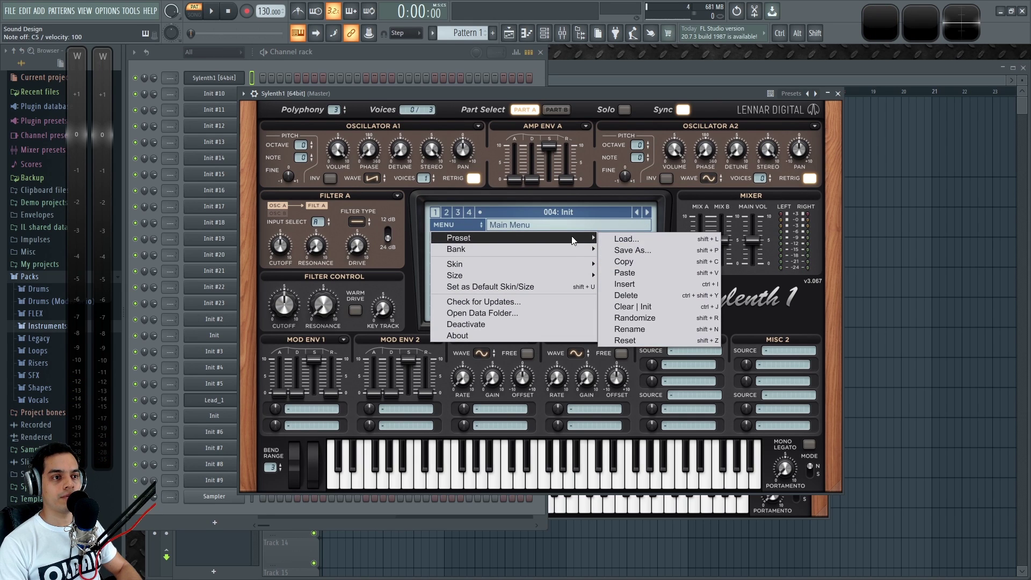
click(644, 275)
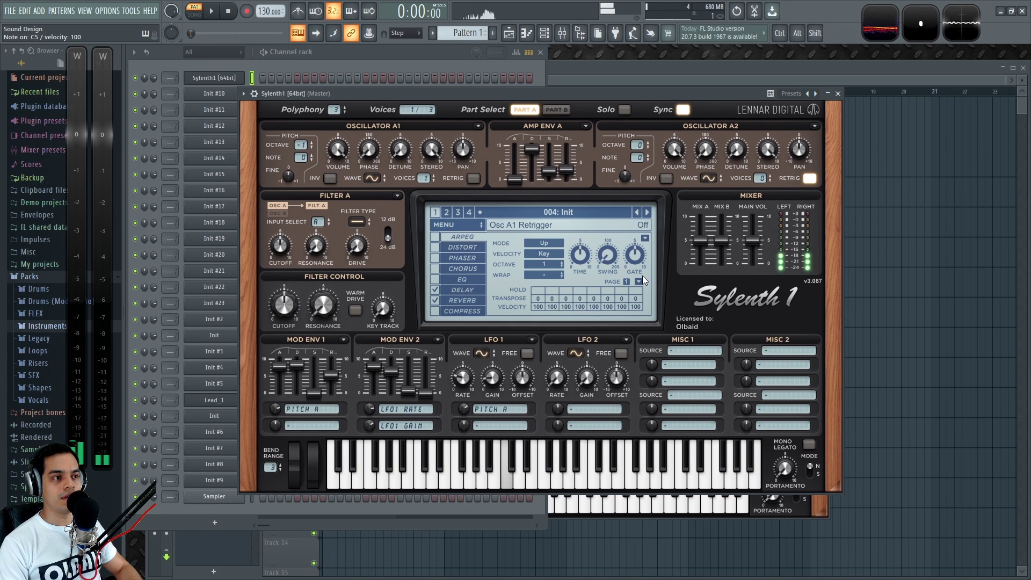
Rename preset 004 as FX 1 and check it in the preset list
double_click(549, 224)
text(FX_1)
key(Return)
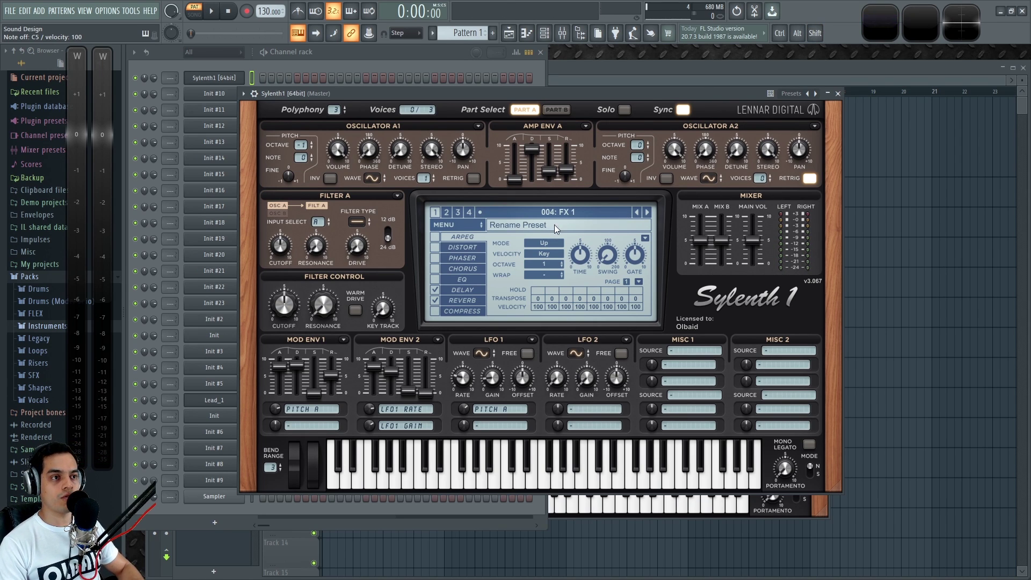
click(575, 214)
click(550, 86)
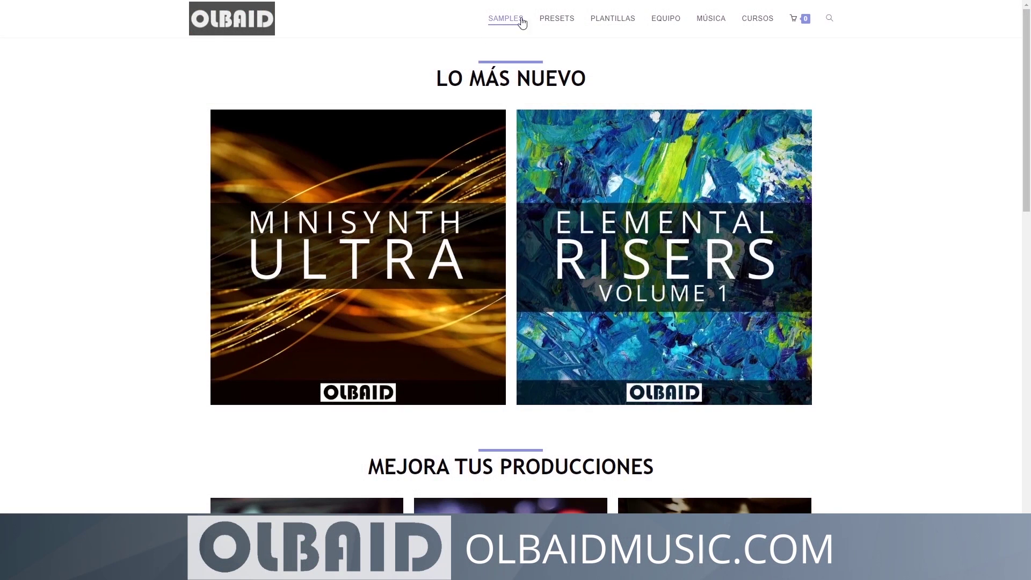
scroll(878, 150, down, 3)
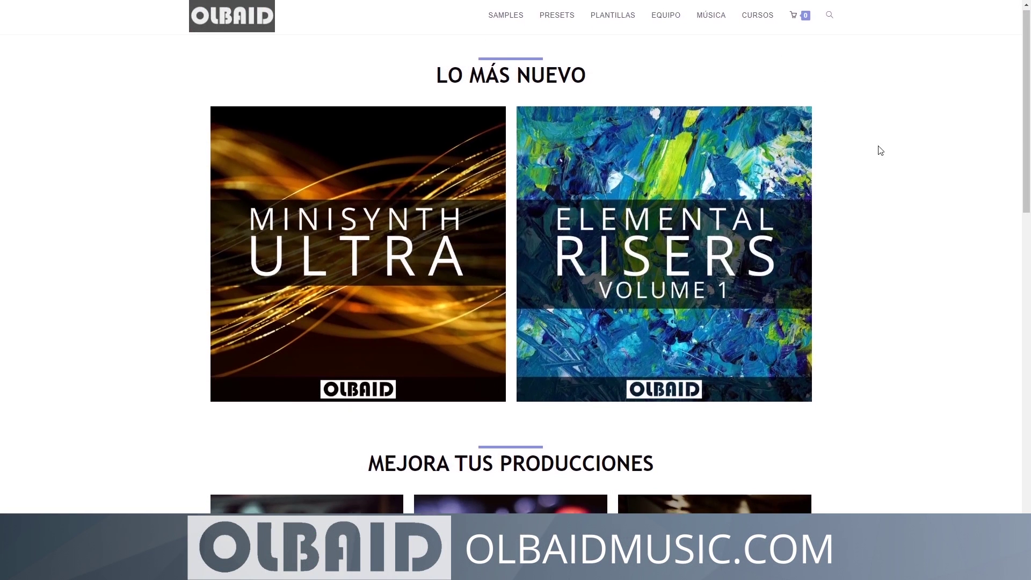